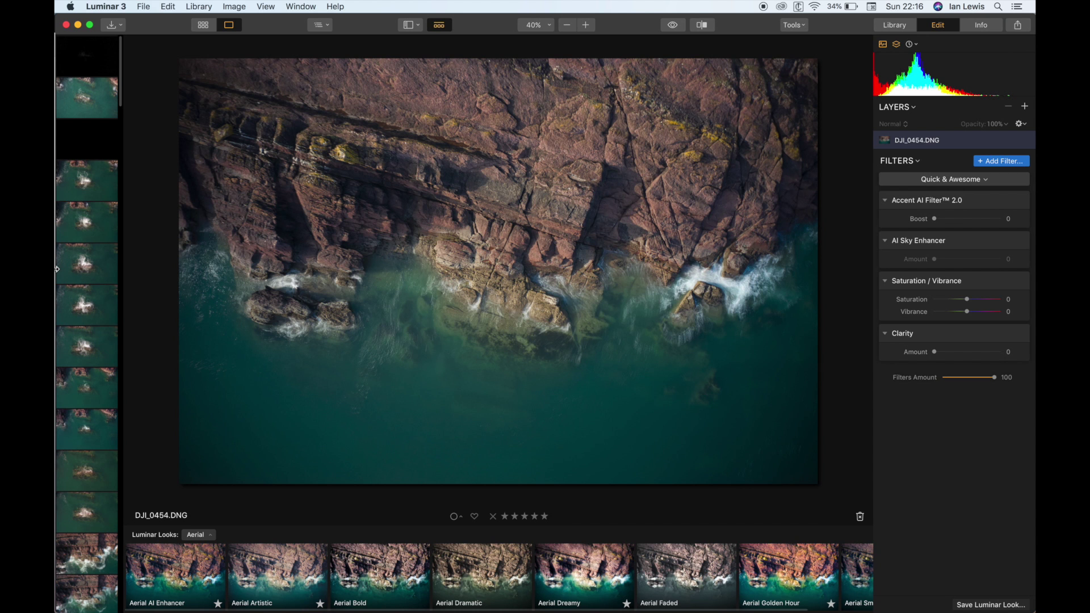
- Switch to Firefox and open the Buy Luminar checkout listing Basic $60, Signature $69, Creative Pro $129
key("super+Tab")
key("super+Tab")
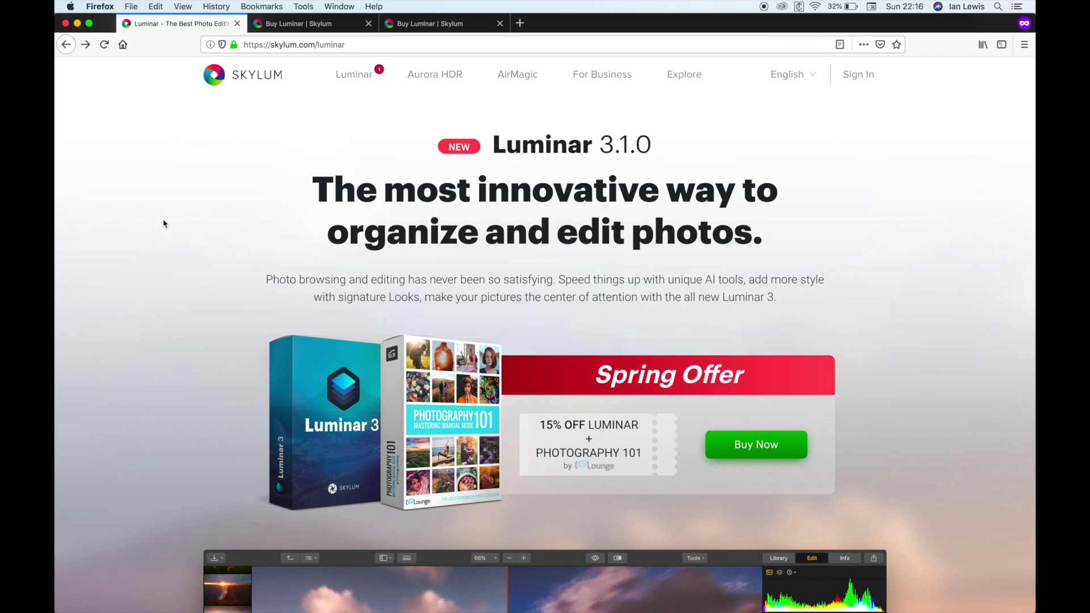
scroll(170, 231, "down", 1)
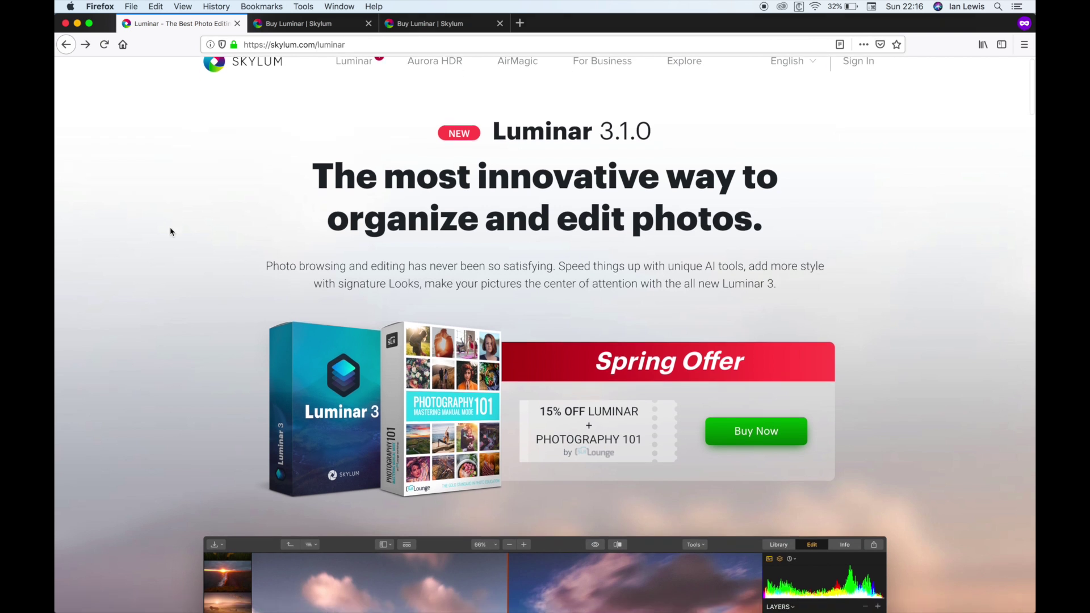
scroll(171, 232, "up", 1)
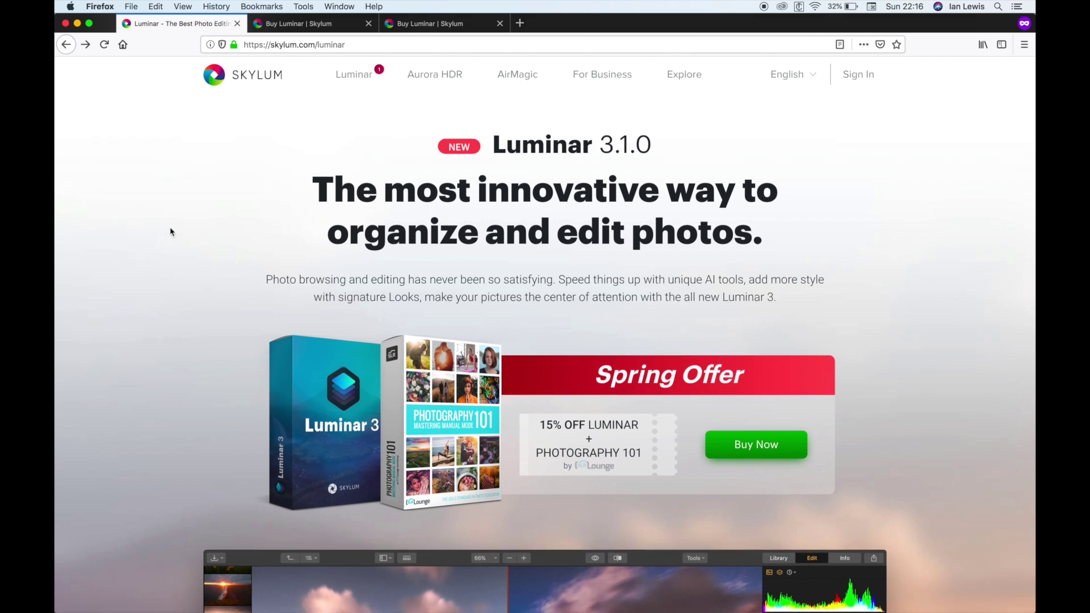
scroll(171, 231, "down", 5)
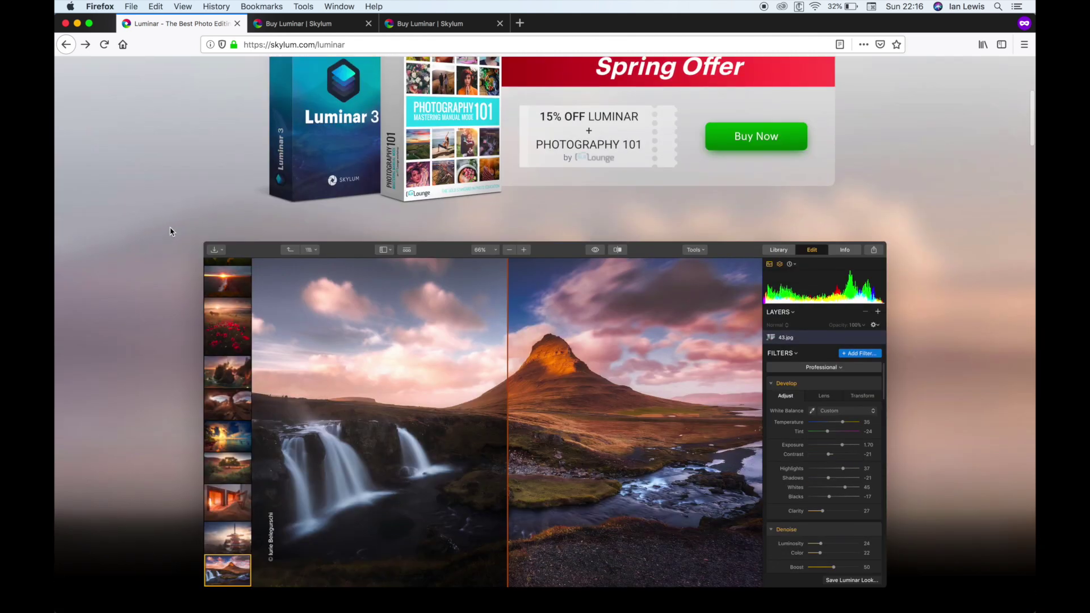
scroll(170, 231, "up", 5)
left_click(325, 23)
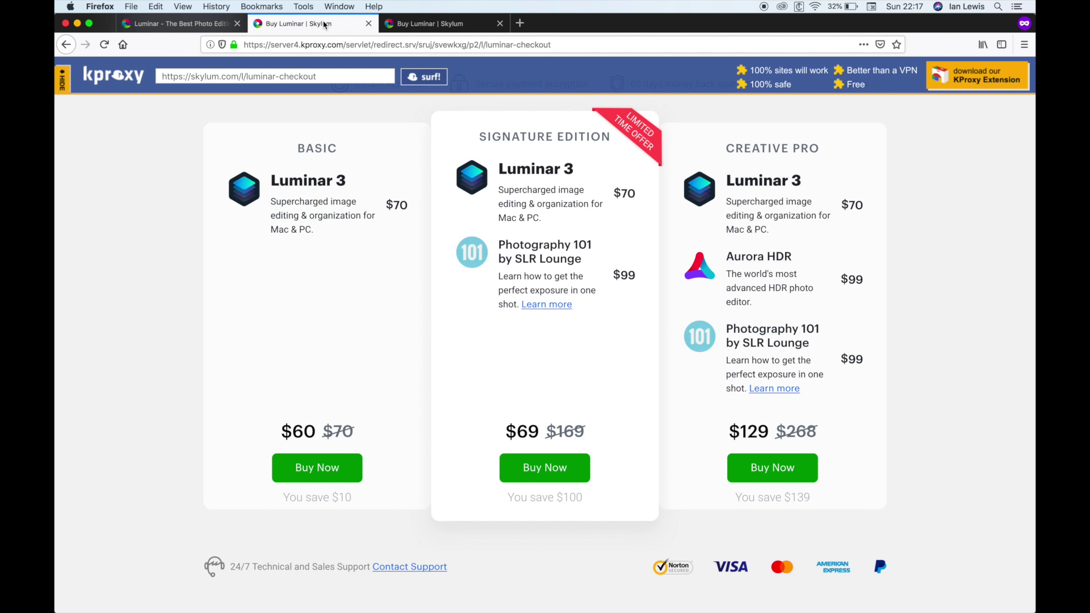
- View the £ checkout tab, return to the $ tab and product page, then switch back to Luminar 3
left_click(440, 25)
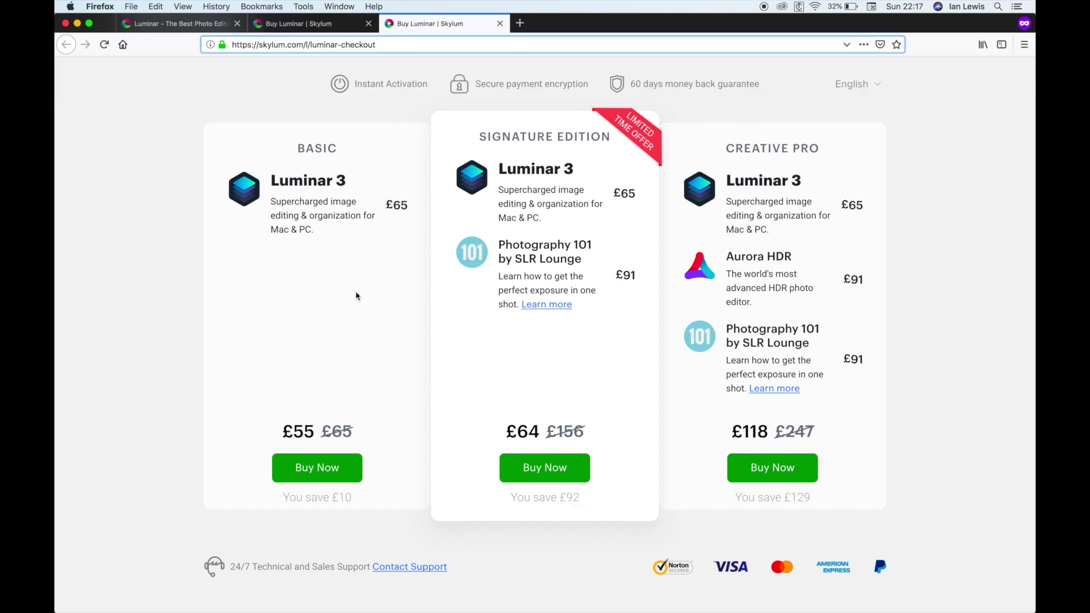
key("ctrl+shift+Tab")
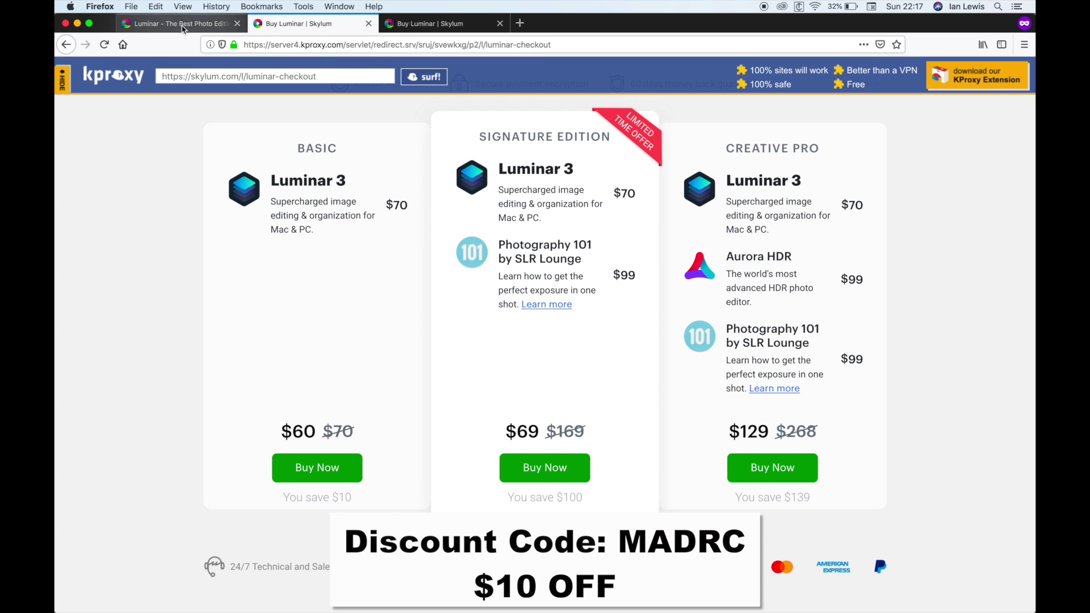
left_click(182, 24)
scroll(198, 64, "down", 3)
scroll(198, 63, "up", 3)
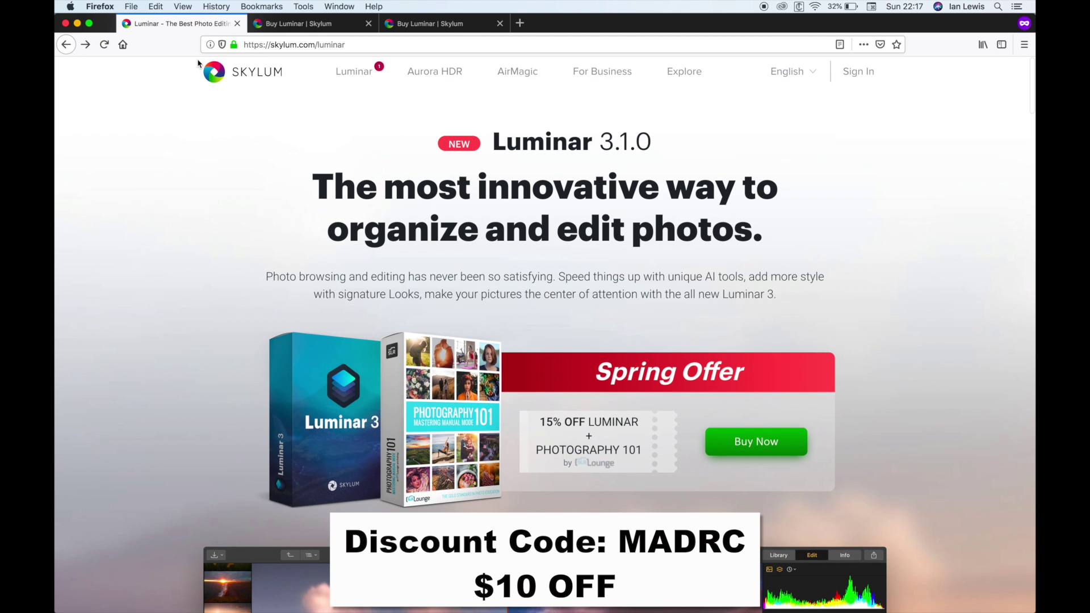
scroll(198, 64, "up", 1)
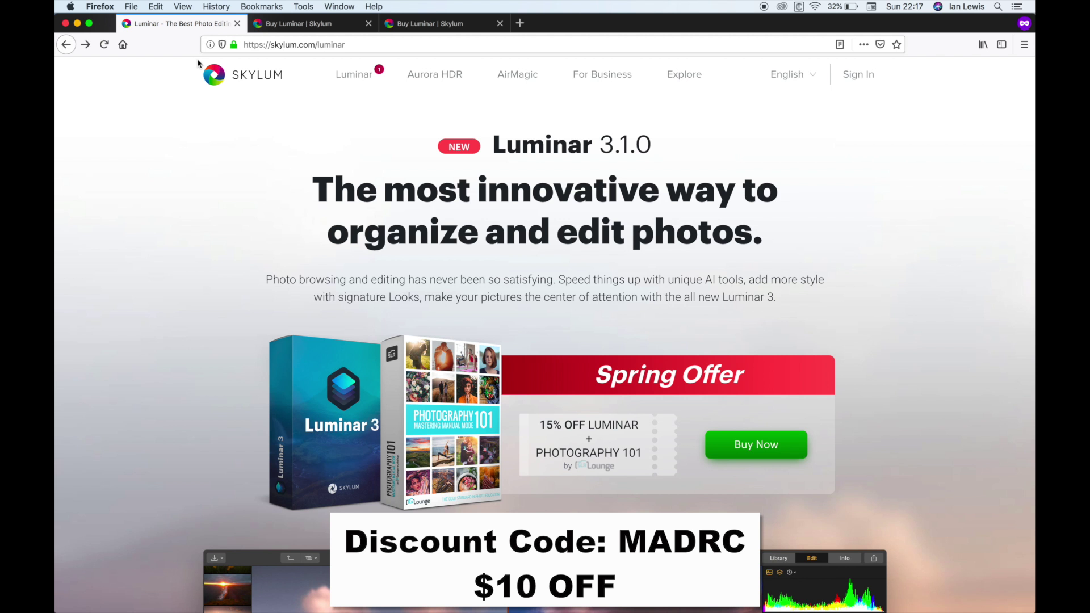
key("super+Tab")
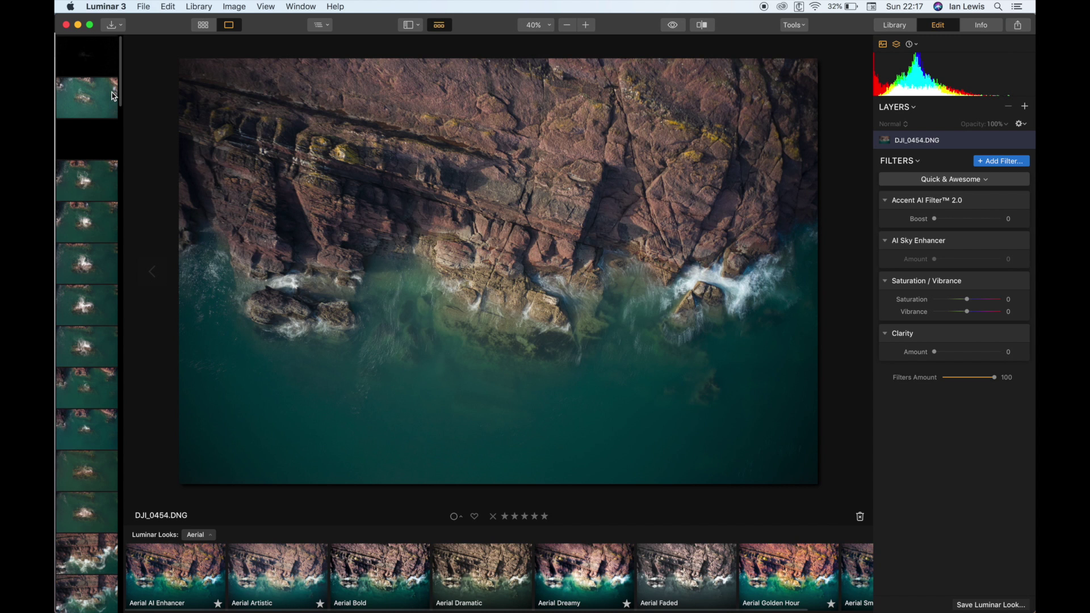
- Open DJI_0447 from the filmstrip and glance at the File menu without choosing anything
scroll(120, 170, "down", 10)
scroll(121, 172, "down", 1)
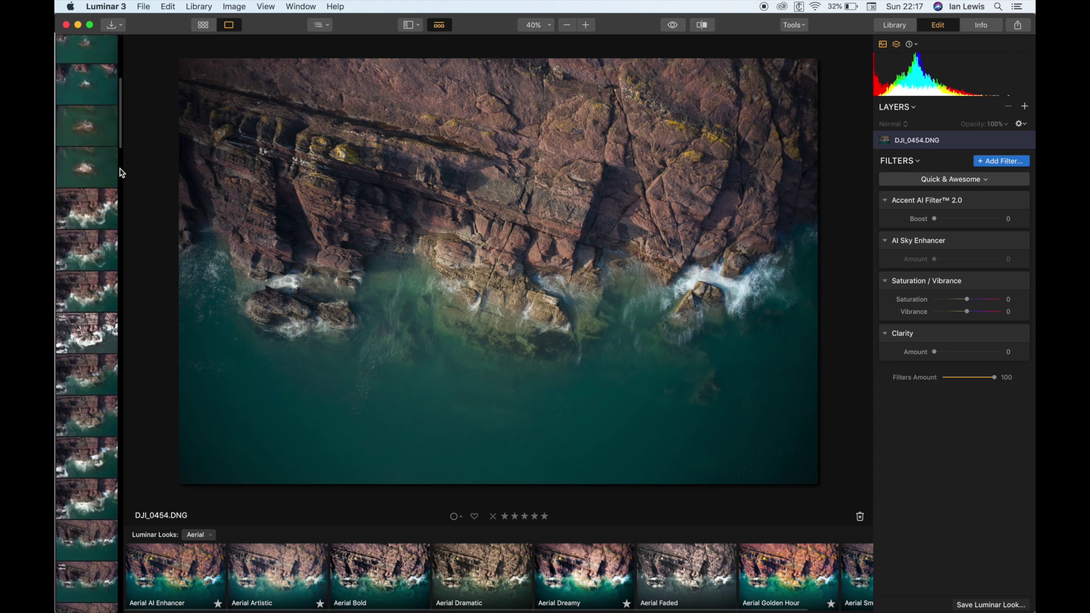
scroll(120, 172, "up", 8)
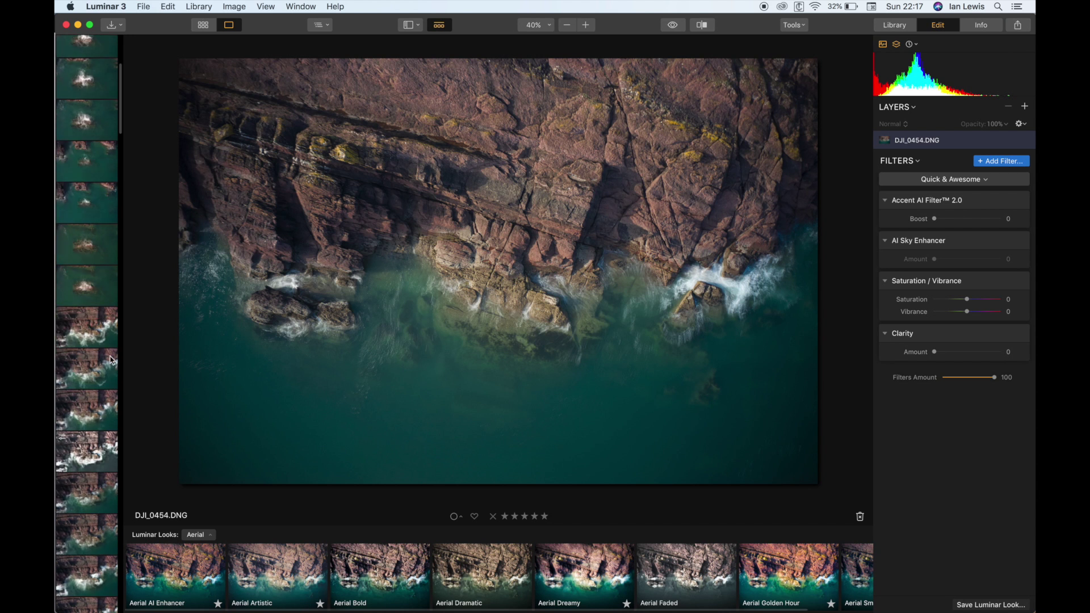
scroll(111, 360, "down", 5)
left_click(109, 426)
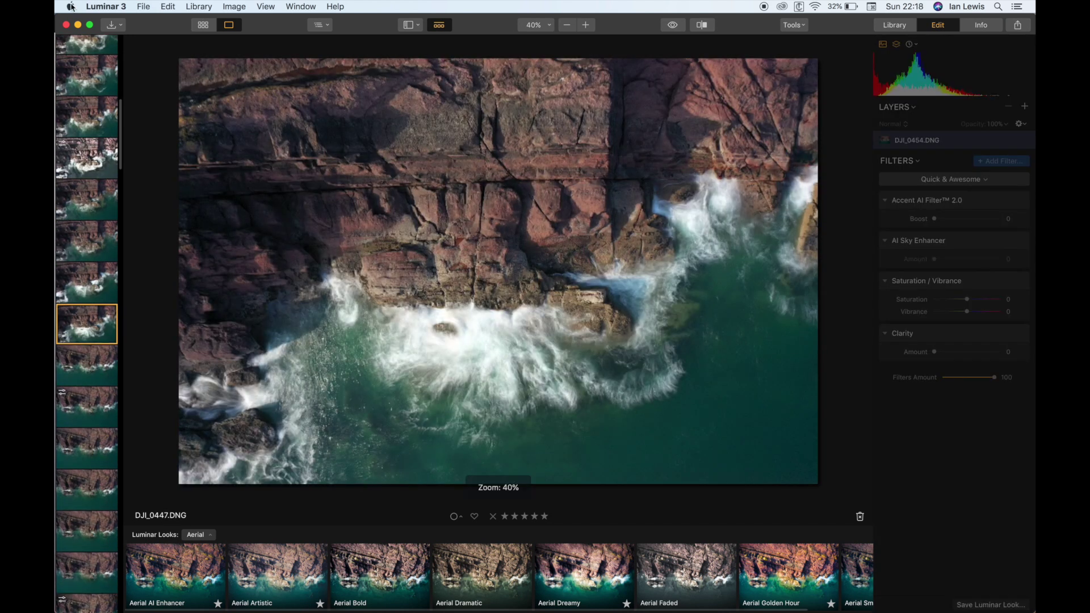
left_click(142, 7)
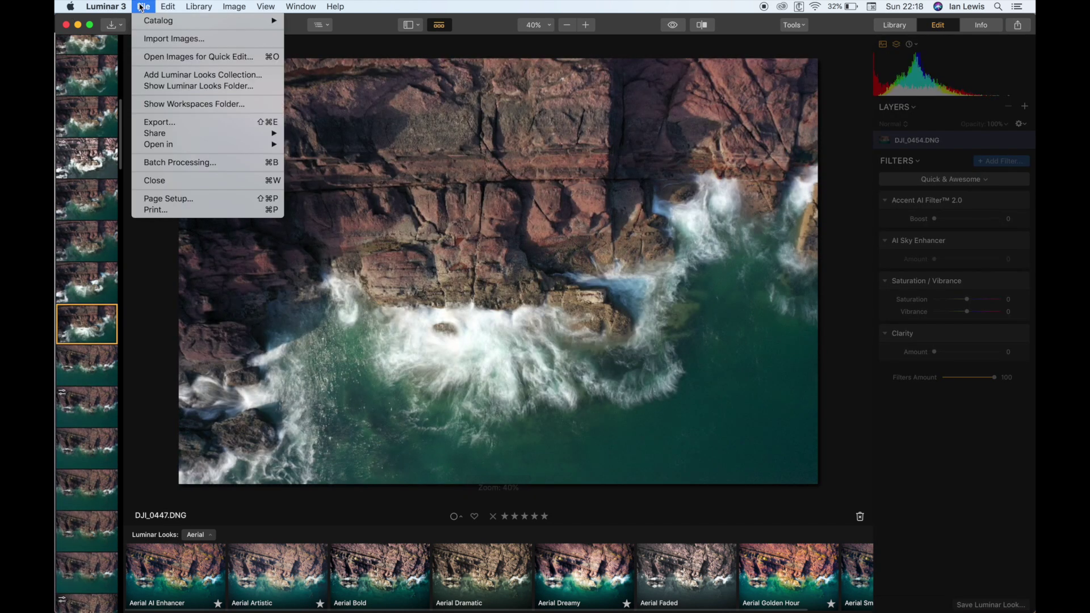
left_click(146, 295)
- Step through DJI_0457, 0458, 0460, 0461 and 0462, ending on DJI_0464
scroll(93, 397, "down", 8)
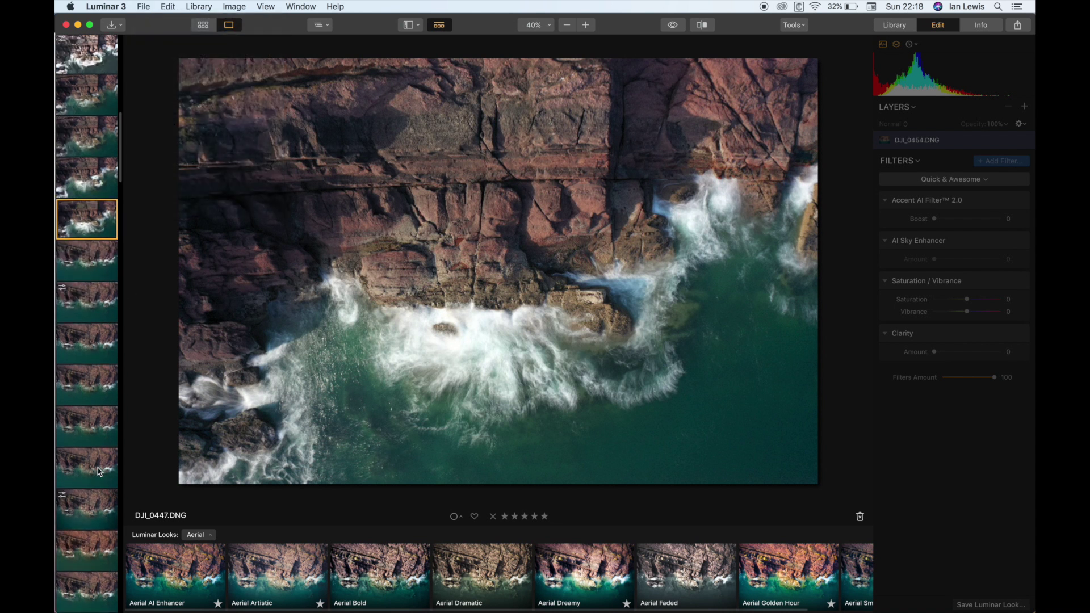
left_click(91, 361)
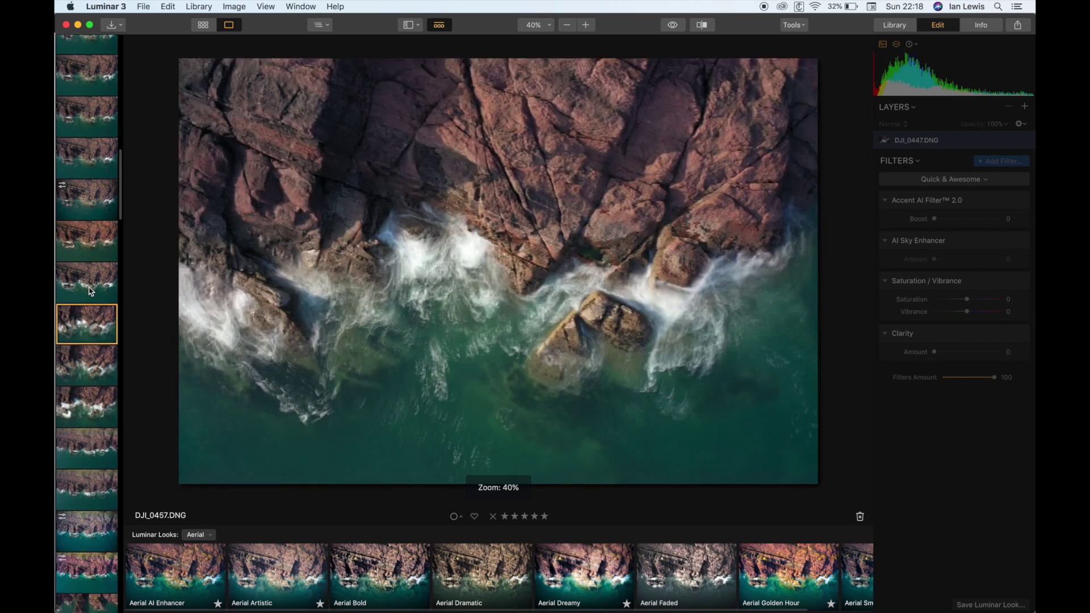
left_click(87, 359)
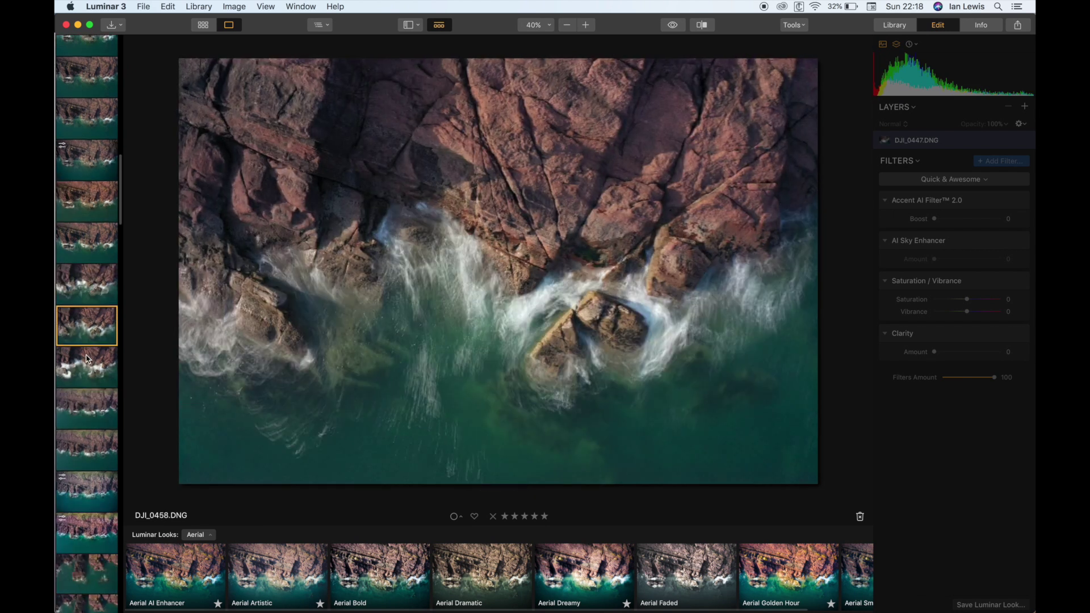
left_click(93, 413)
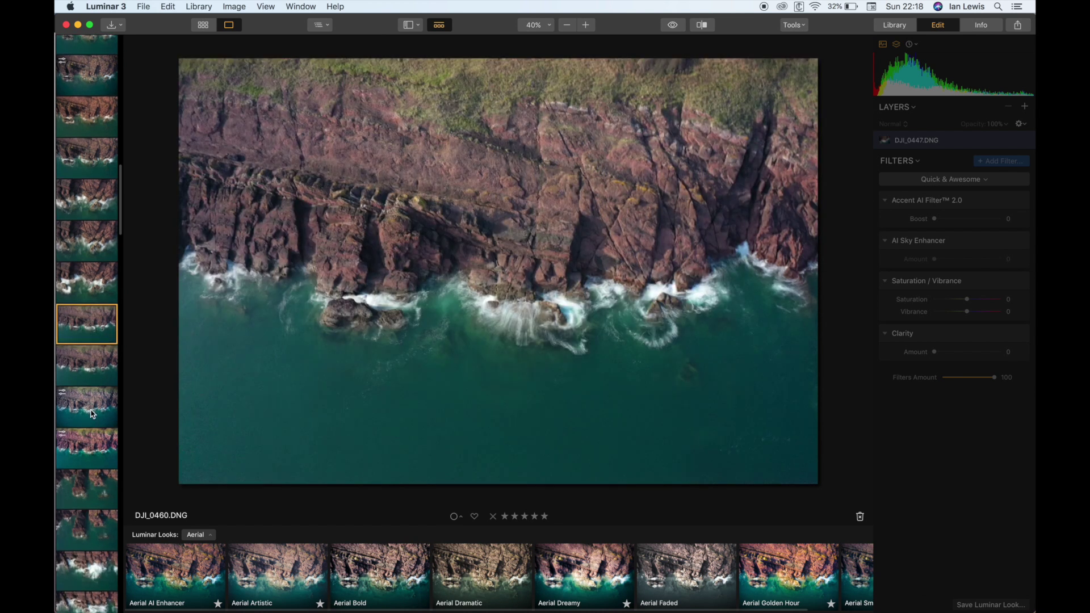
left_click(91, 380)
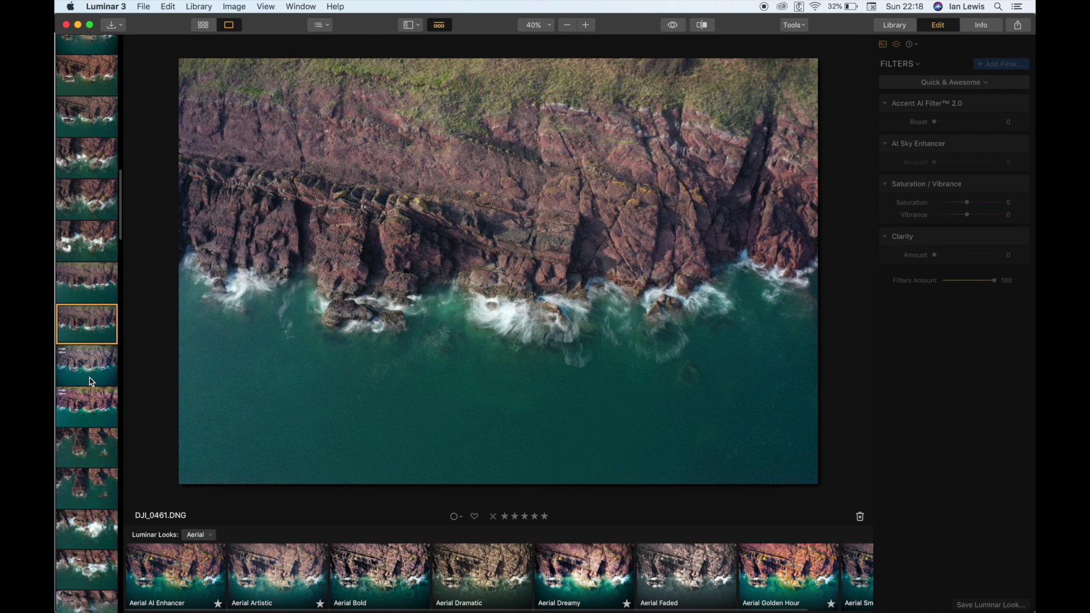
left_click(92, 381)
left_click(89, 415)
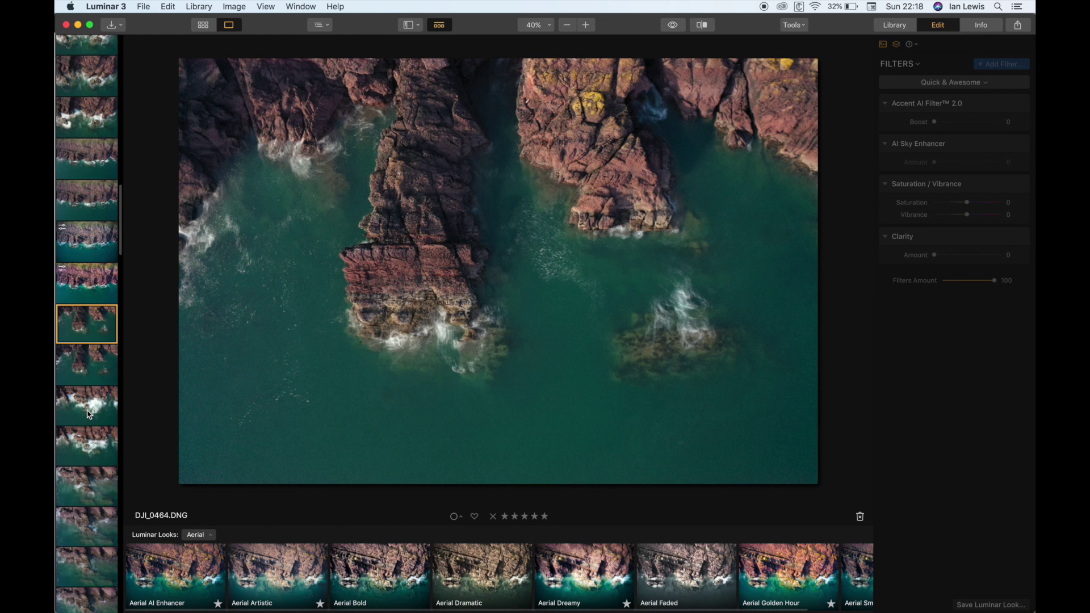
scroll(88, 411, "down", 8)
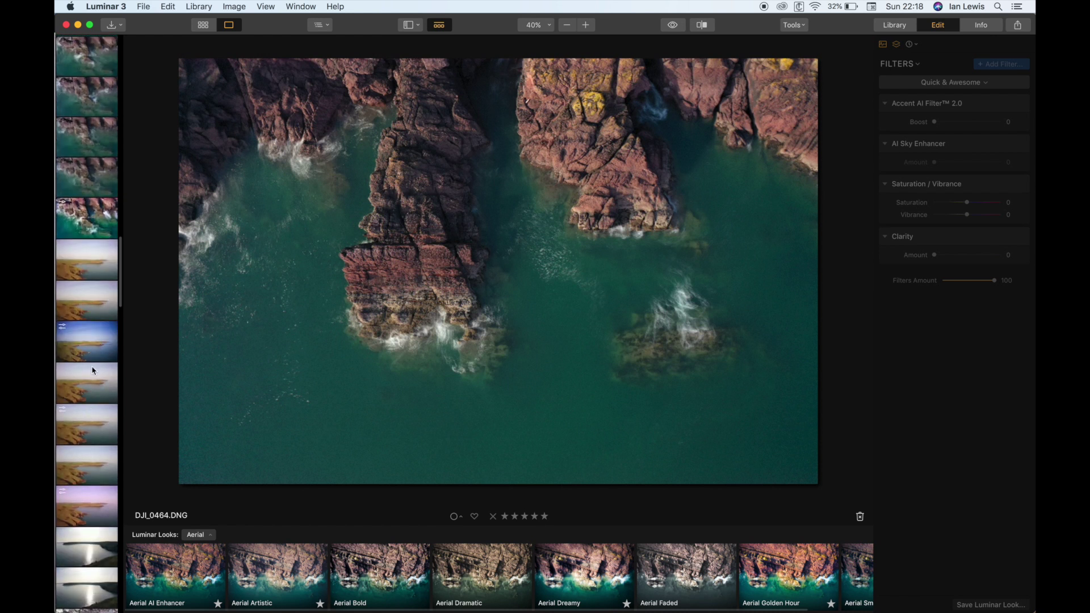
- Open DJI_0476 and switch the Luminar Looks strip to the Essentials collection
left_click(87, 390)
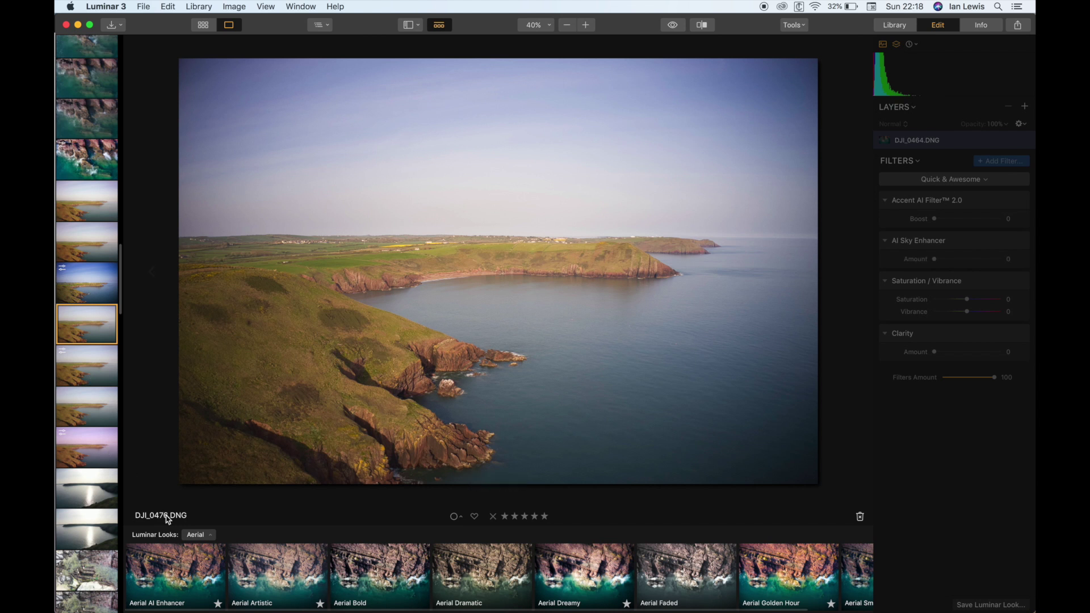
left_click(196, 535)
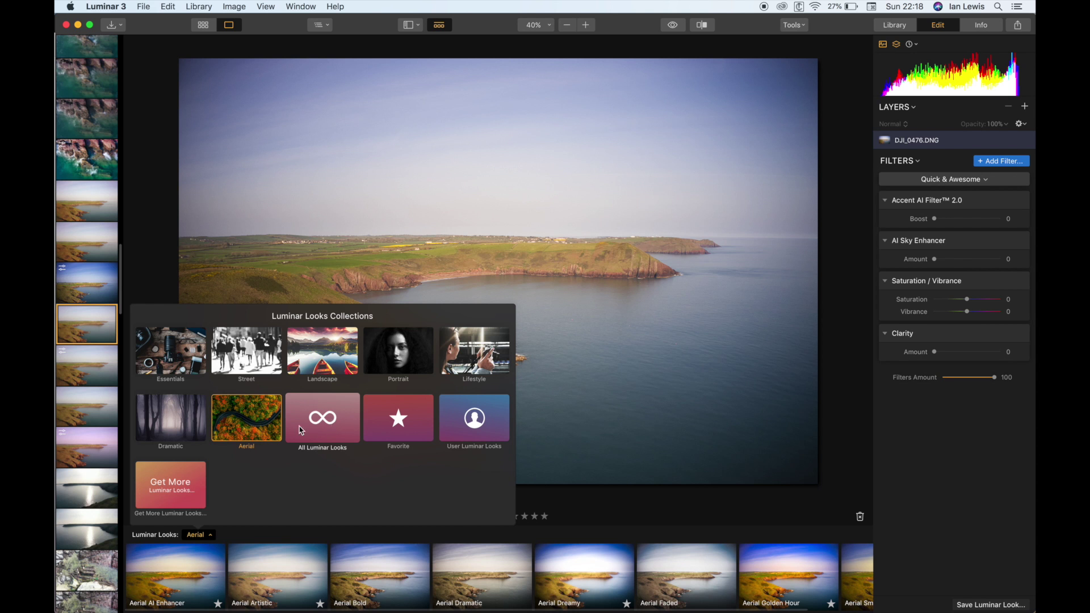
left_click(163, 365)
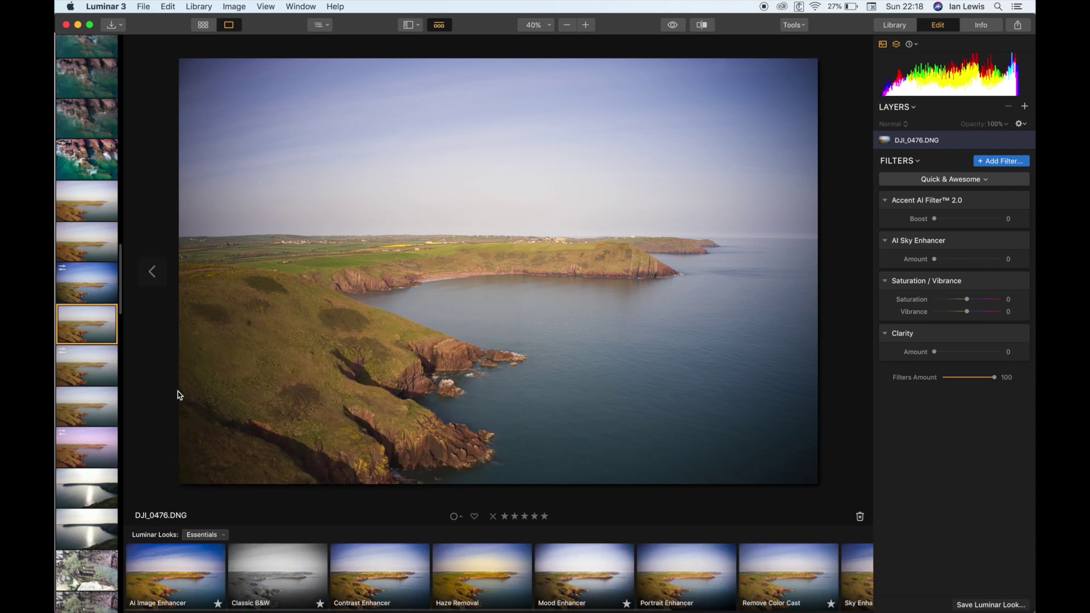
- Try Classic B&W, AI Image Enhancer, Haze Removal, Portrait Enhancer and Remove Color Cast, settling on Soft&Airy
left_click(280, 586)
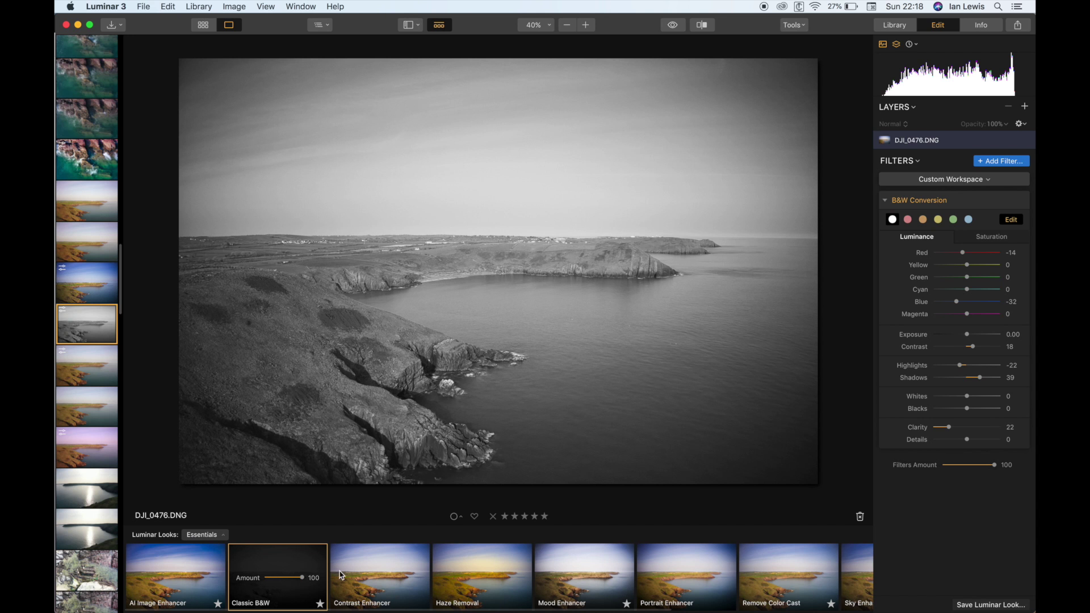
left_click(178, 591)
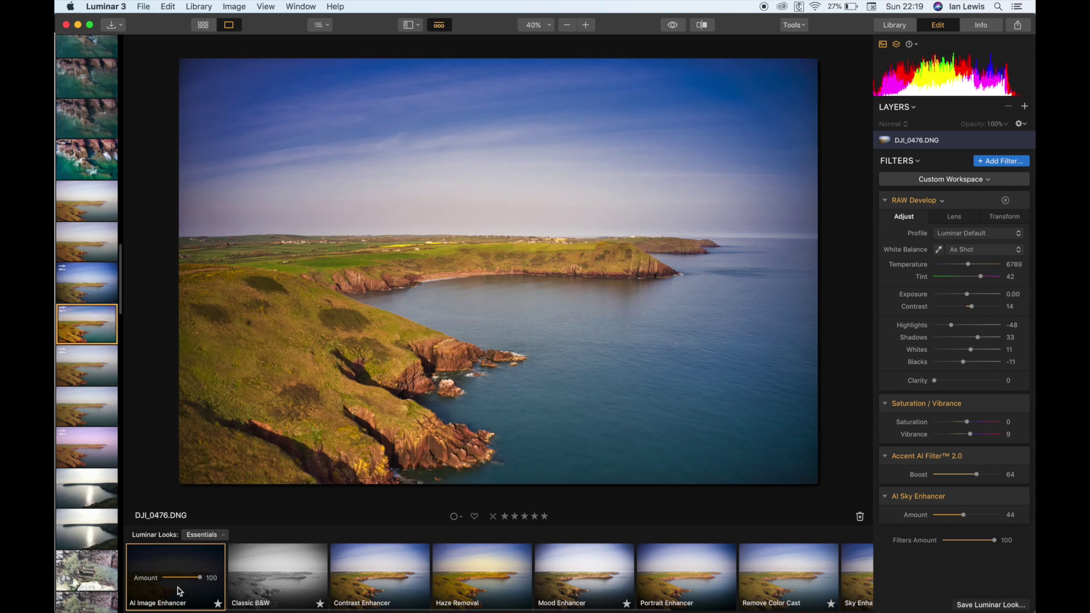
left_click(461, 565)
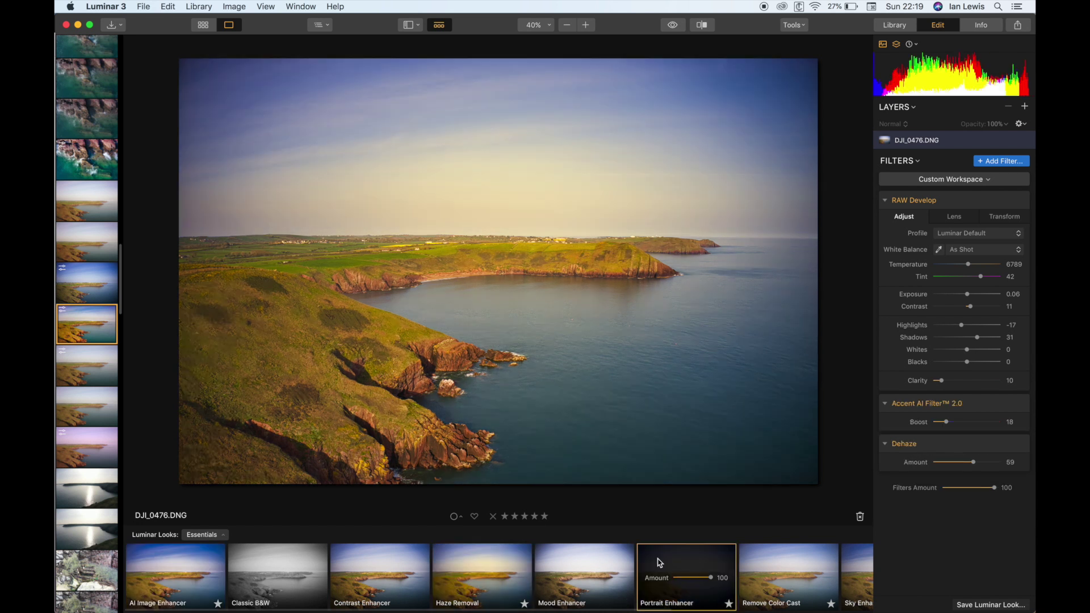
left_click(659, 562)
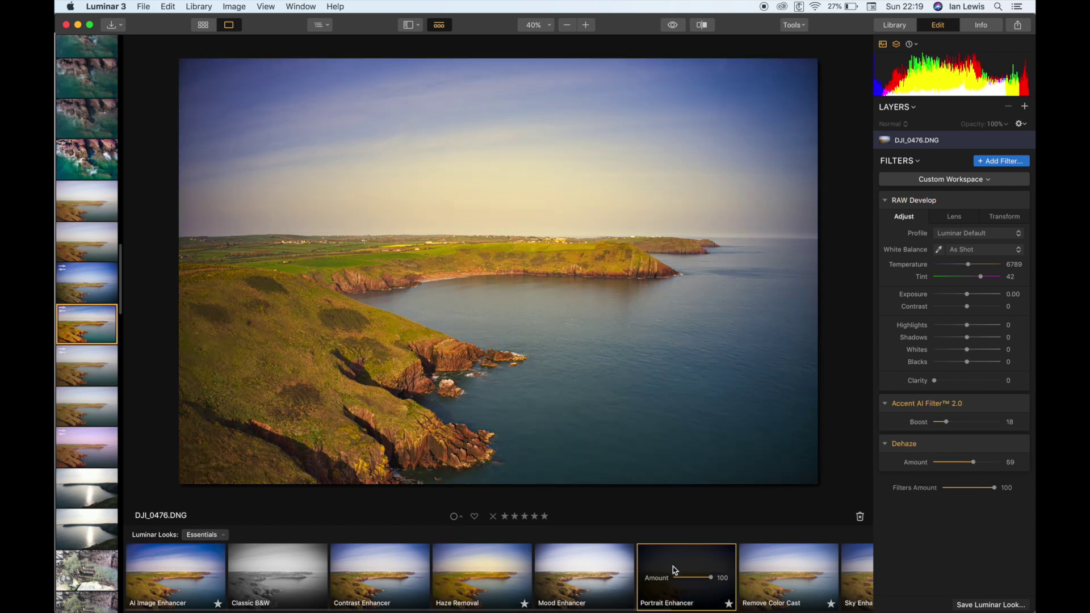
left_click(764, 566)
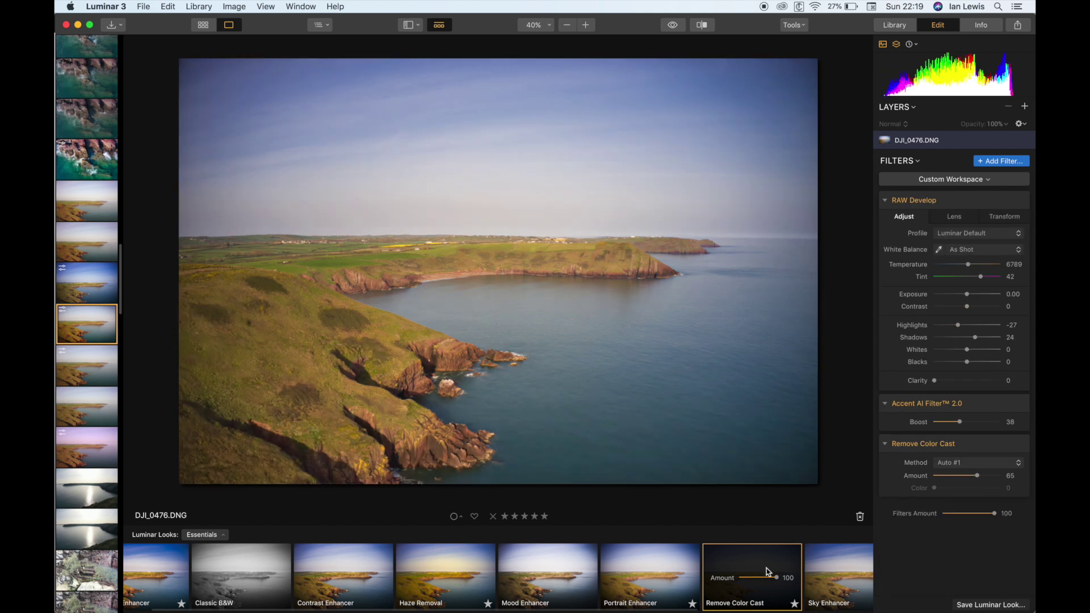
scroll(785, 574, "right", 5)
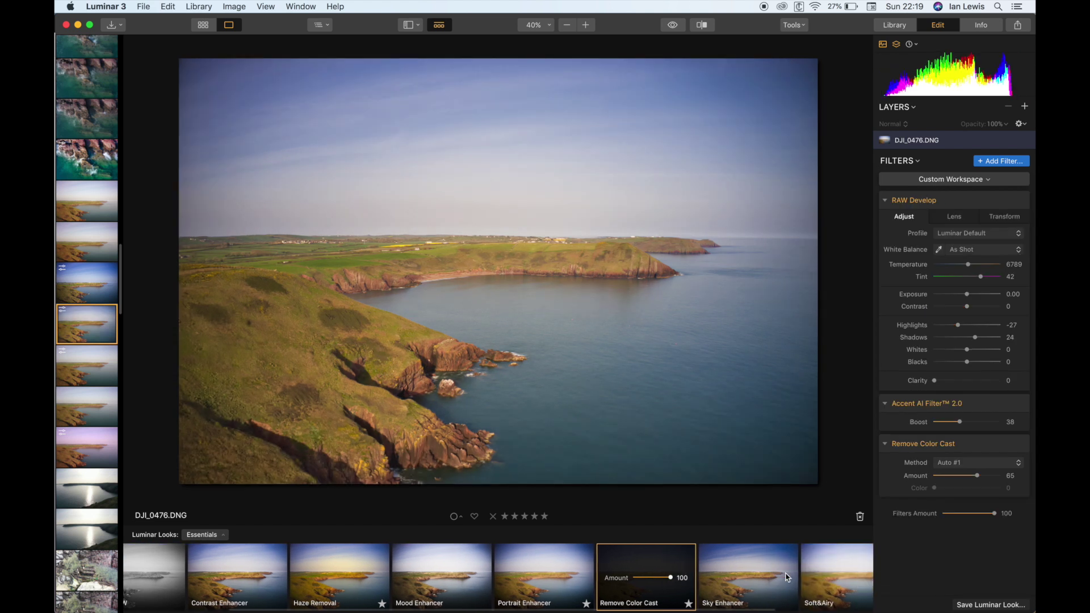
left_click(786, 575)
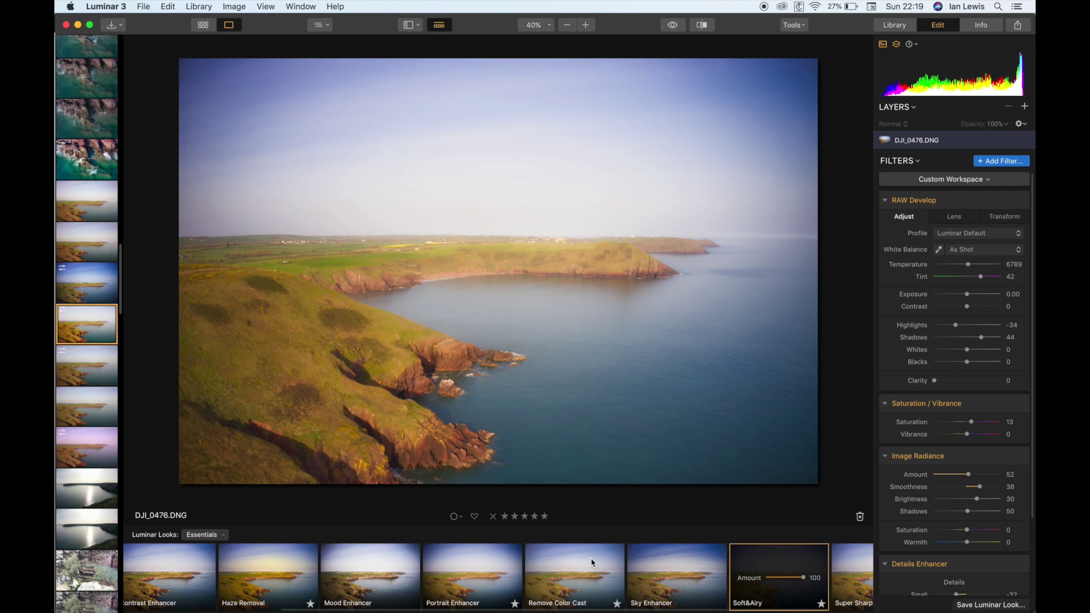
scroll(726, 579, "left", 5)
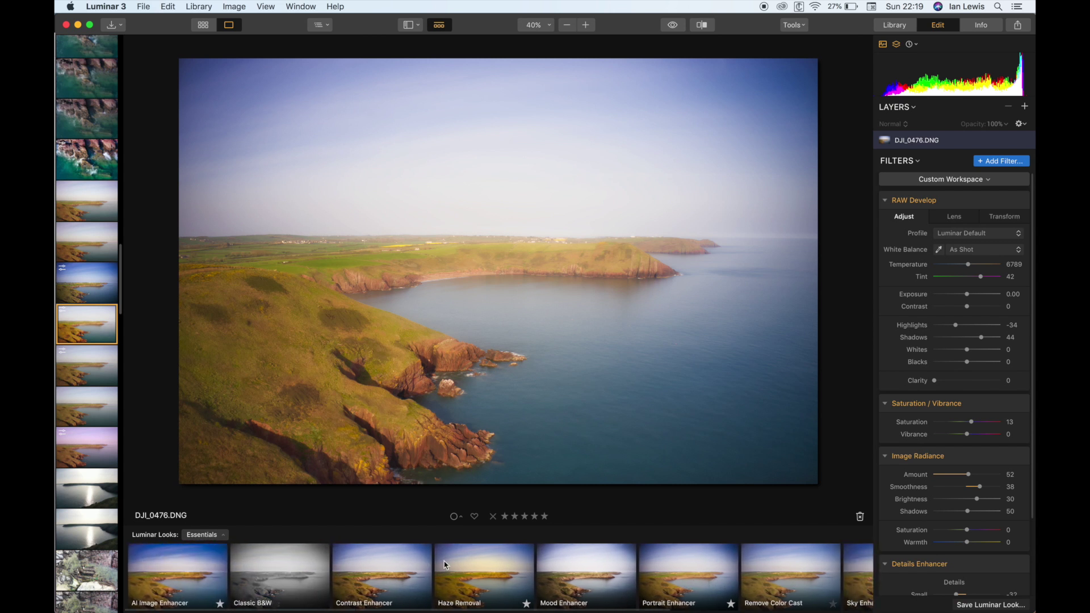
- Apply the AI Image Enhancer look at amount 54 and open File > Export
left_click(213, 580)
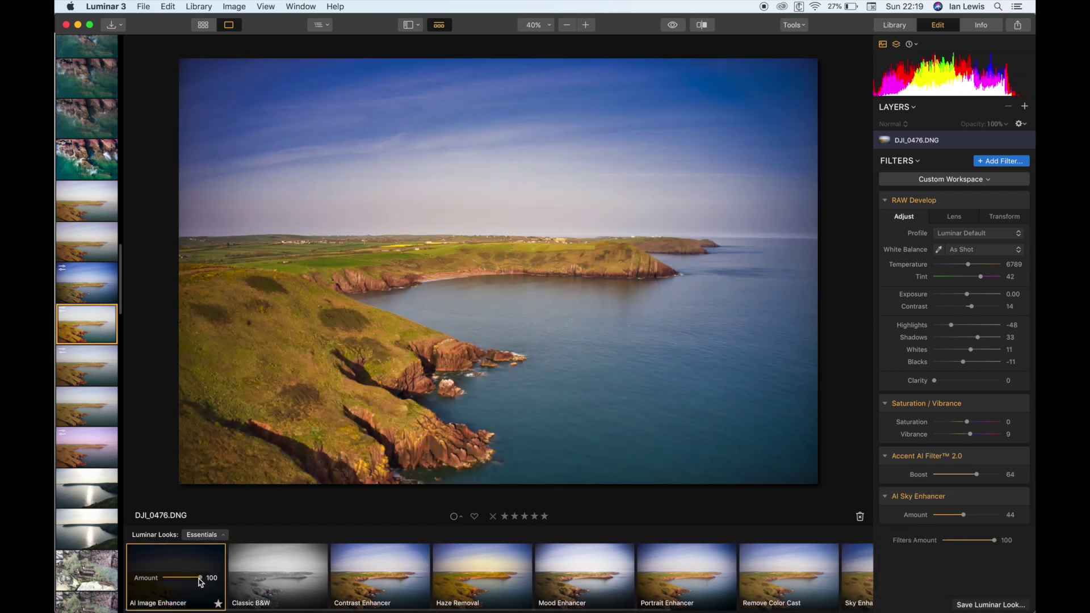
mouse_move(200, 580)
left_mouse_down()
mouse_move(151, 585)
mouse_move(198, 587)
mouse_move(182, 587)
left_mouse_up()
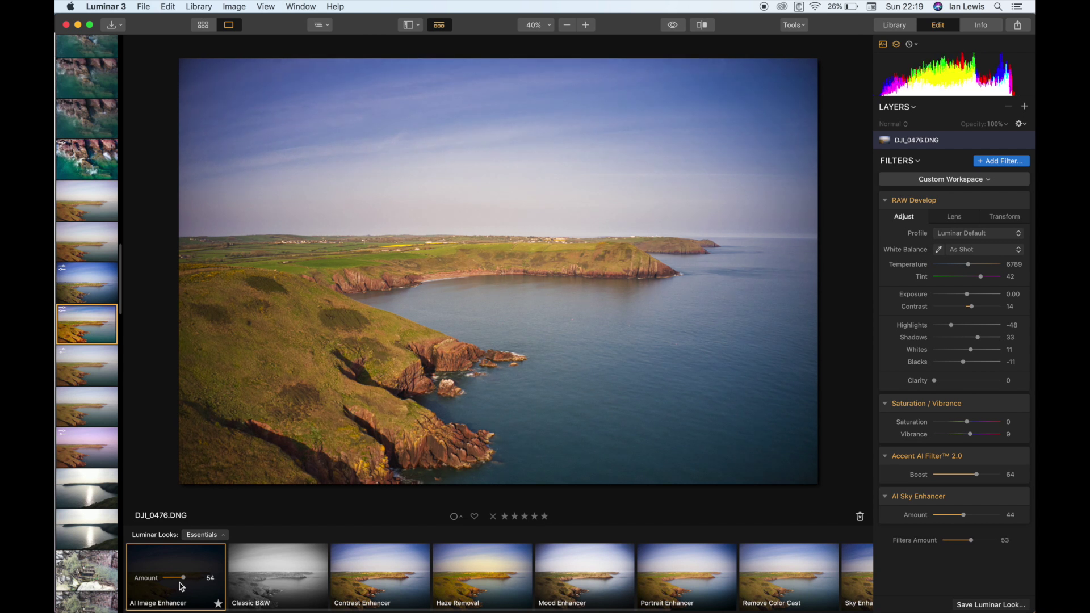
left_click(143, 6)
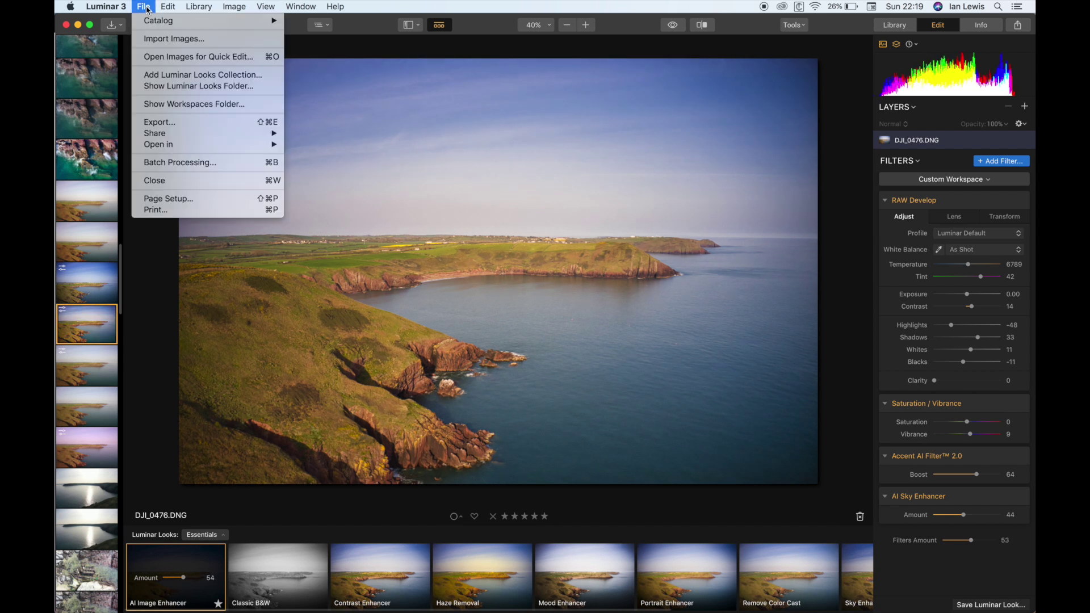
left_click(156, 123)
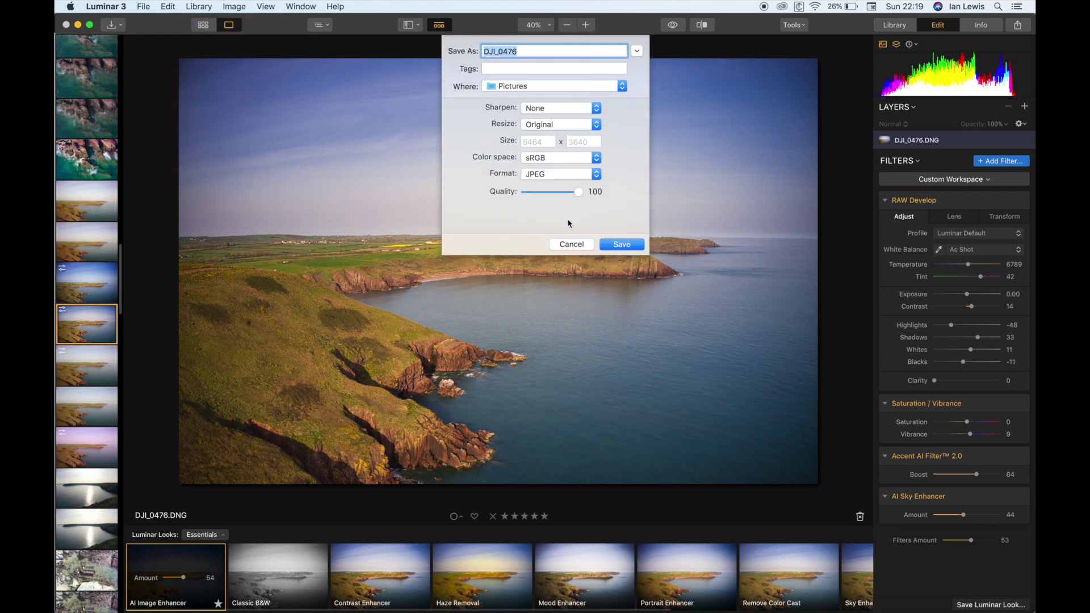
- Cancel the export dialog, then browse the Aerial looks before switching to the Landscape collection
left_click(576, 244)
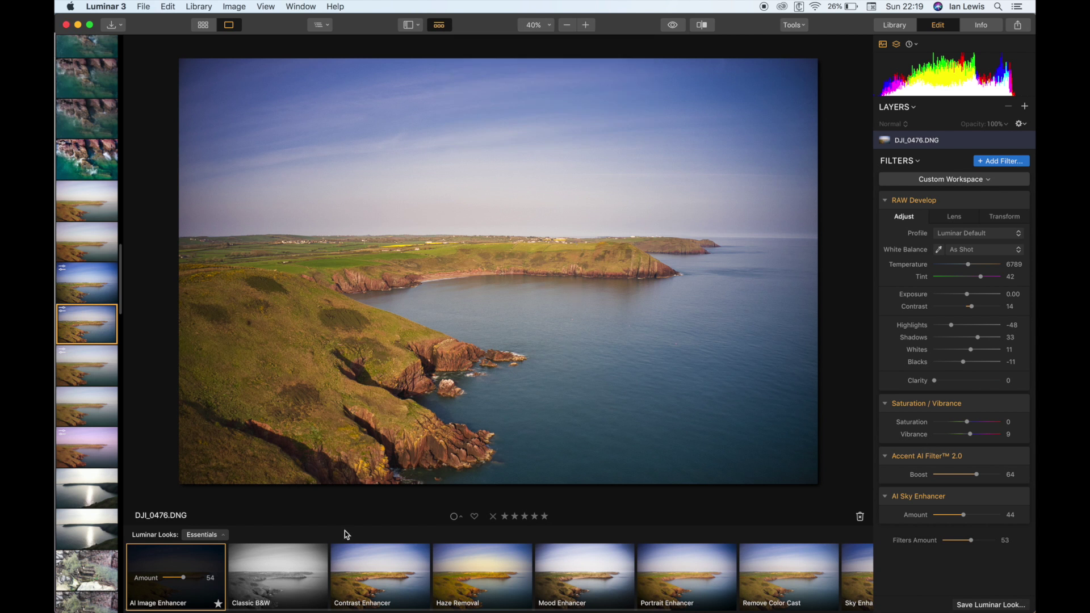
left_click(205, 535)
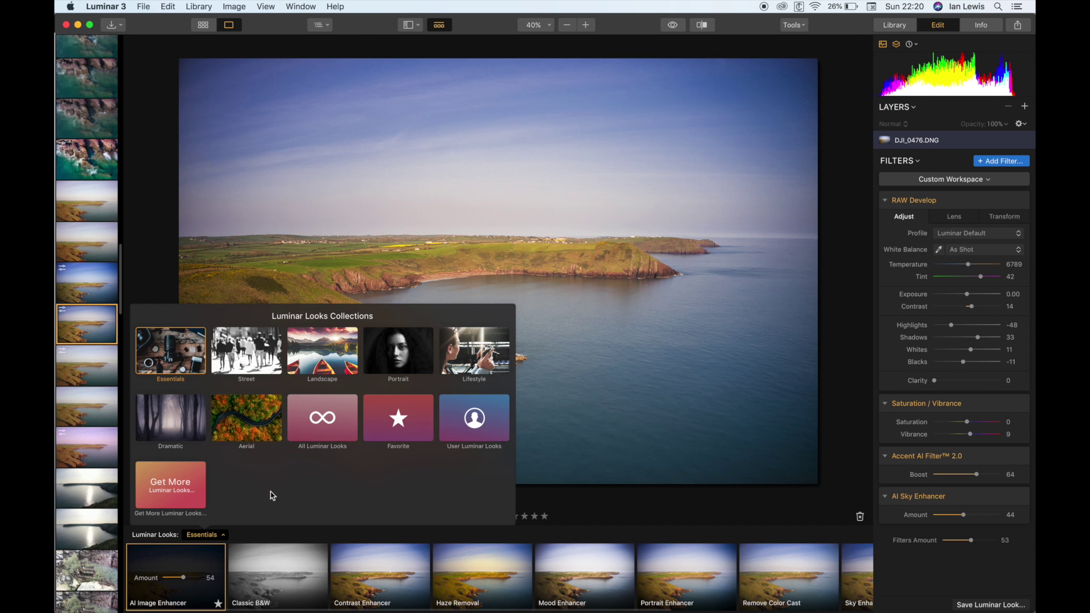
left_click(234, 427)
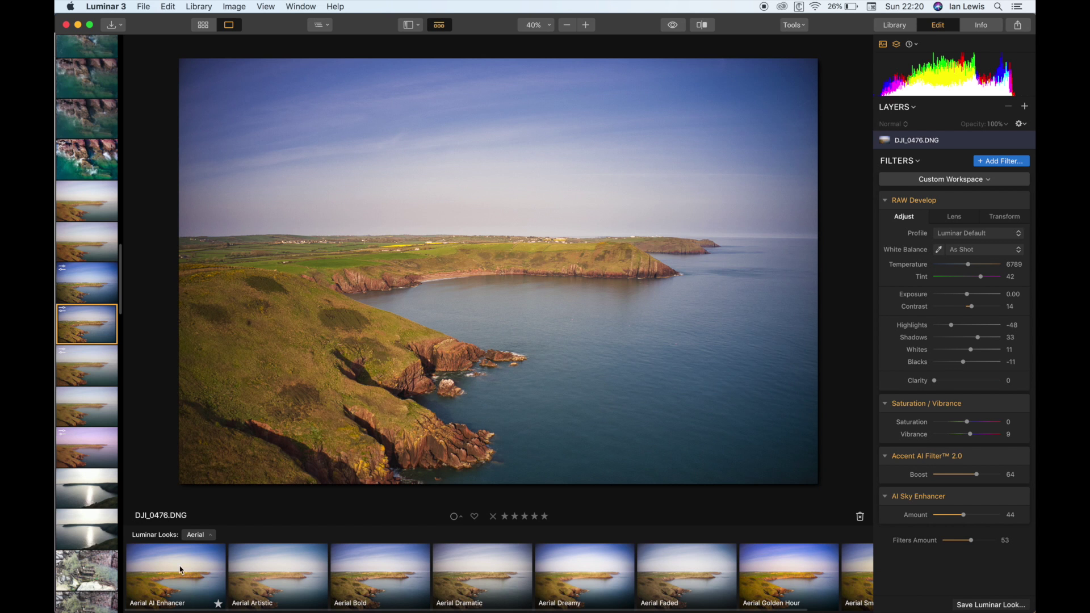
left_click(199, 534)
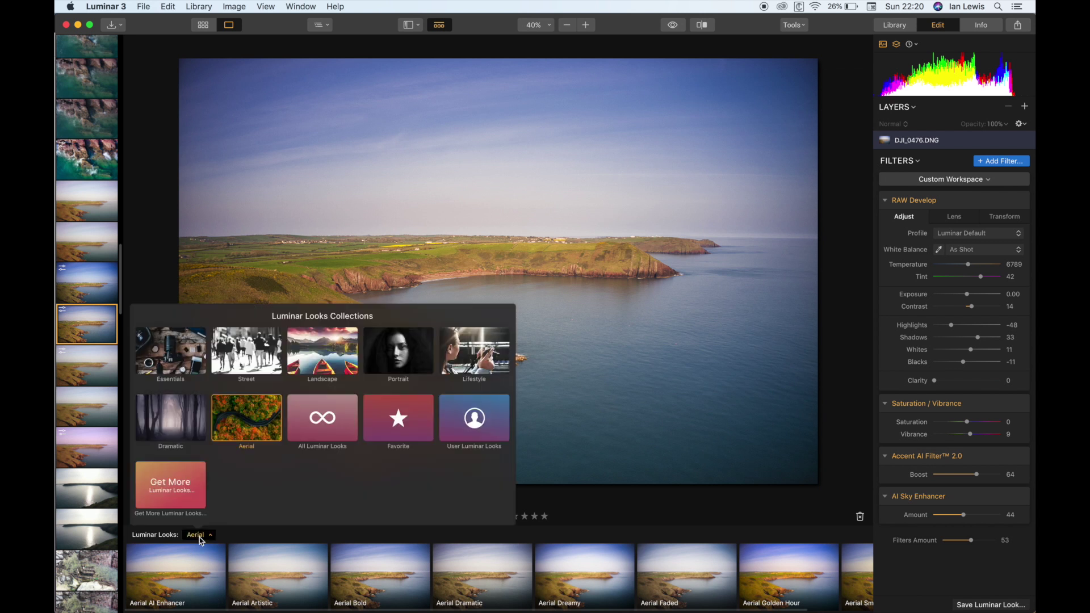
left_click(311, 335)
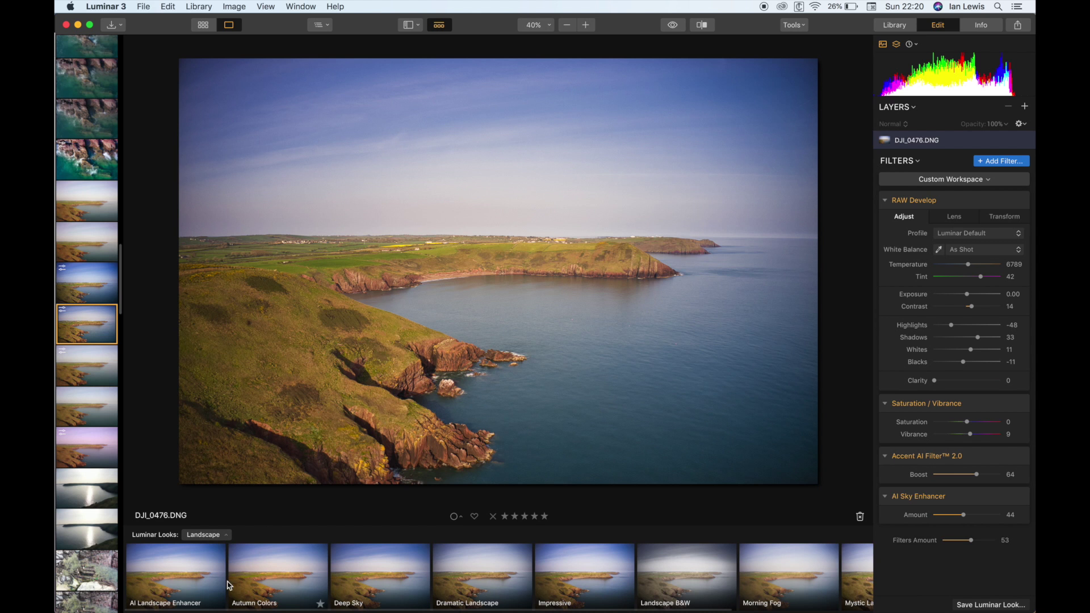
- Apply the AI Landscape Enhancer look and lower its Amount to 66
left_click(200, 572)
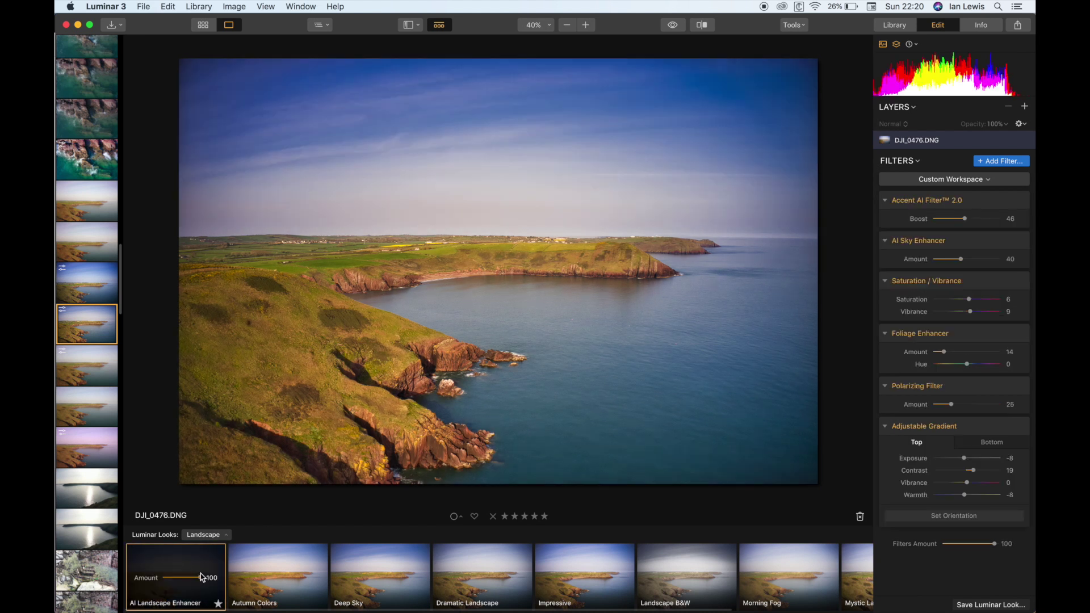
left_click_drag(202, 578, 189, 580)
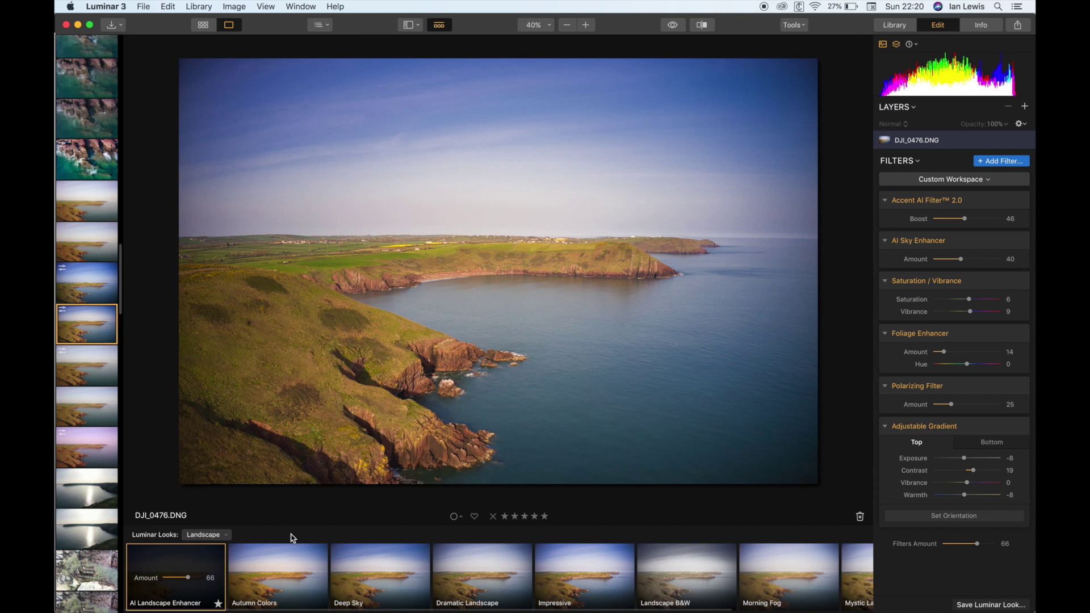
- Choose Clear Workspace, then Professional, and review its RAW Develop, Denoise, HSL, Split Toning, Vignette, Dodge & Burn filters
left_click(948, 181)
left_click(940, 200)
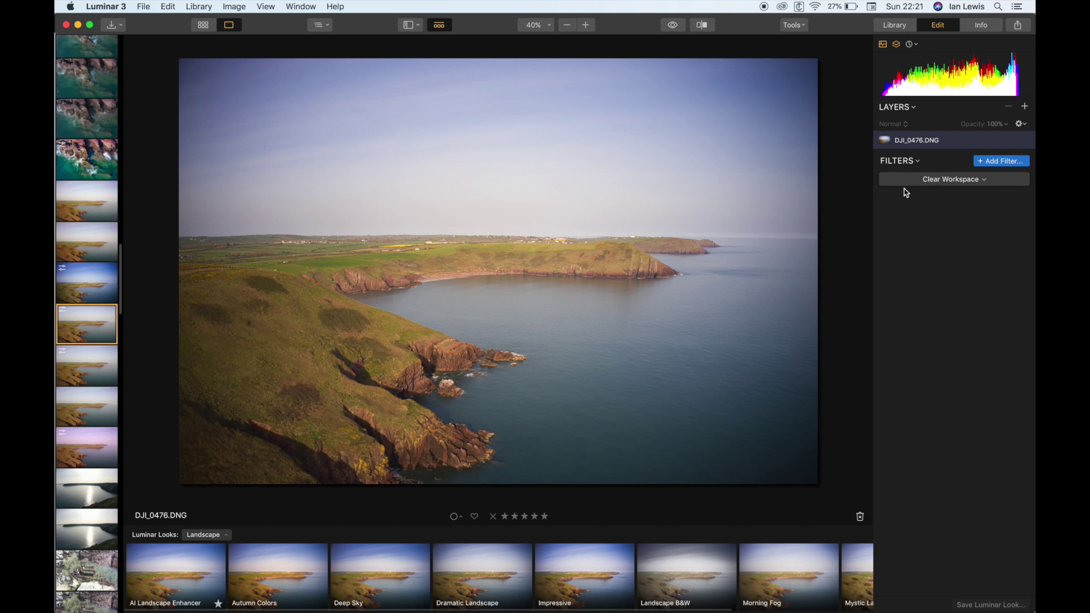
left_click(956, 180)
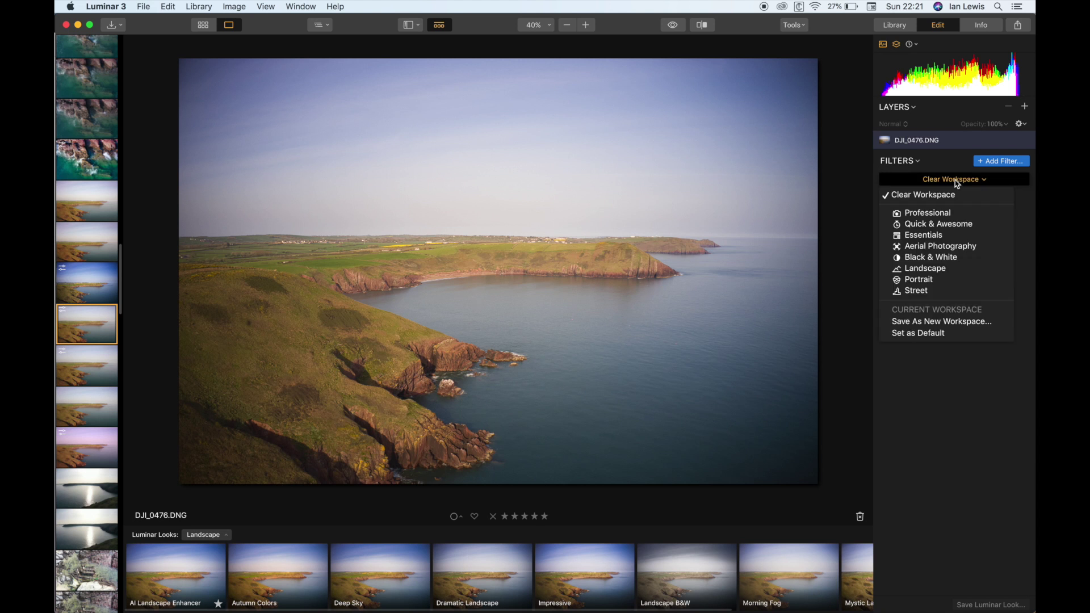
left_click(945, 213)
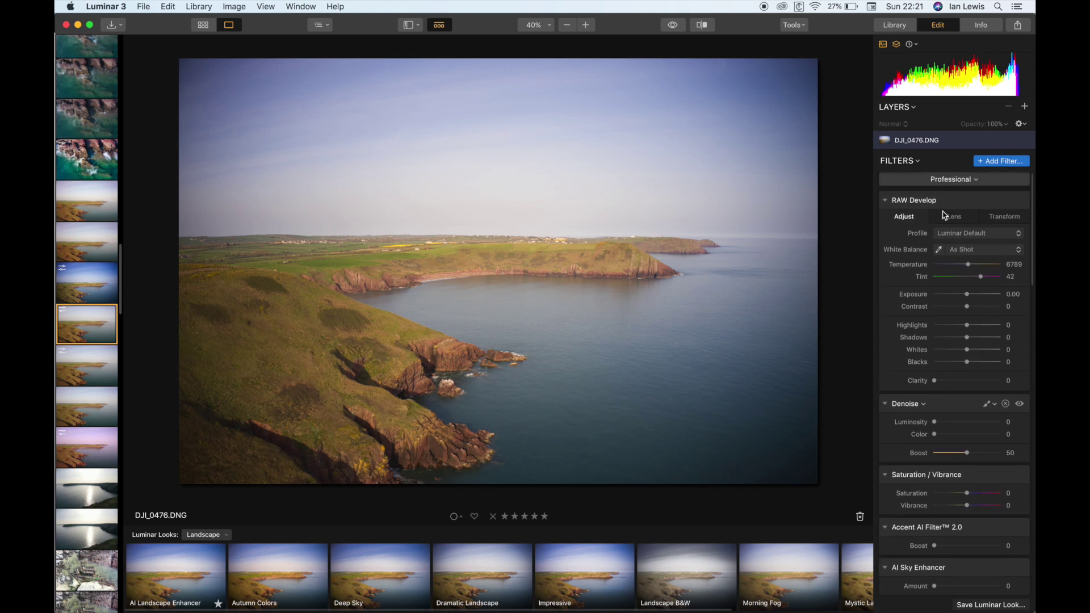
scroll(945, 215, "down", 1)
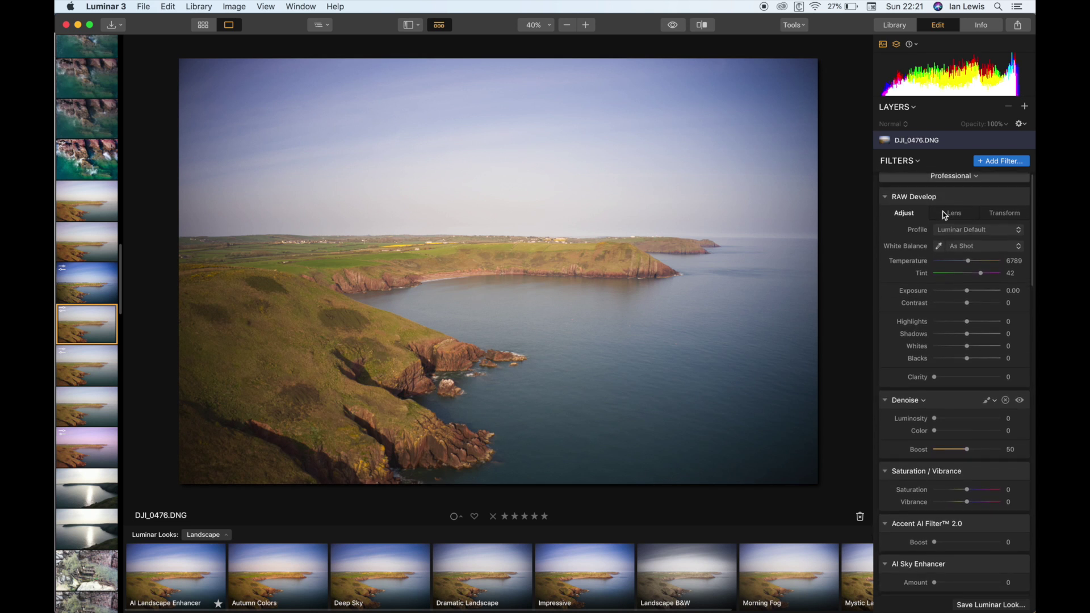
scroll(944, 215, "down", 2)
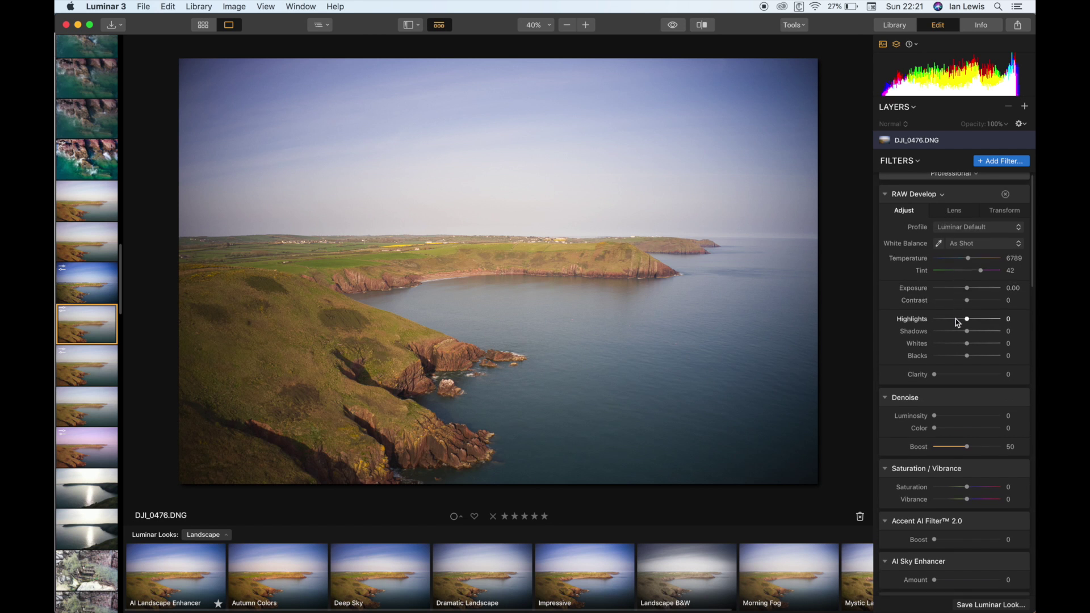
scroll(958, 353, "down", 5)
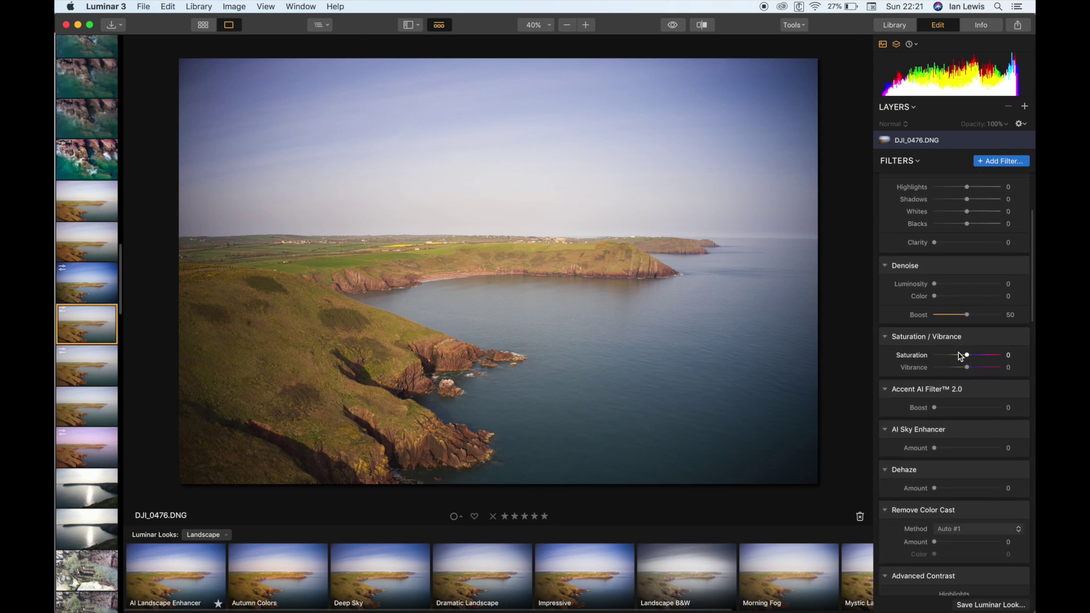
scroll(959, 356, "down", 5)
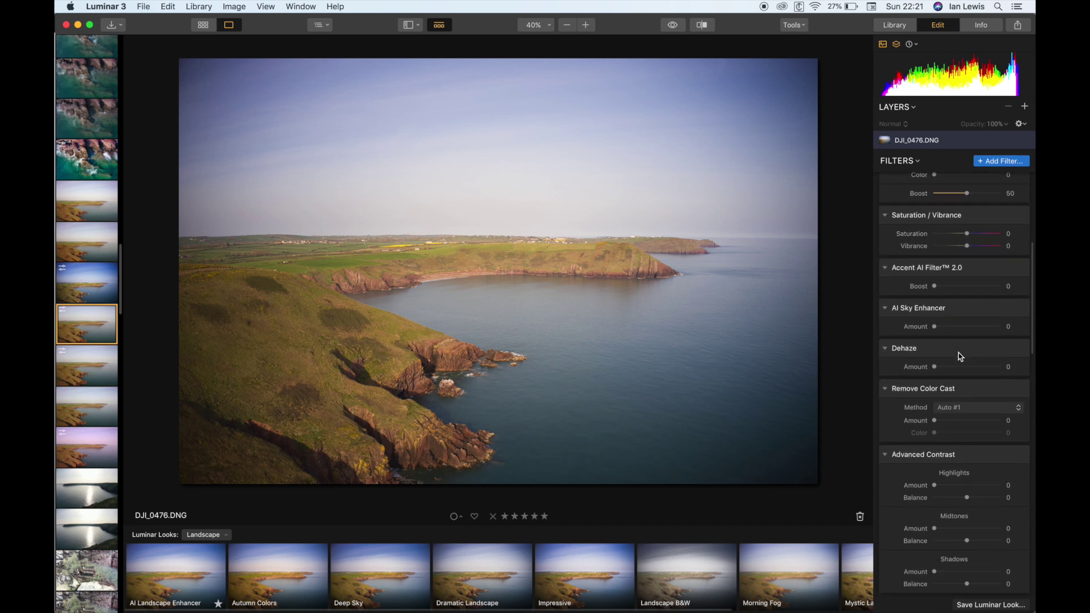
scroll(960, 356, "down", 15)
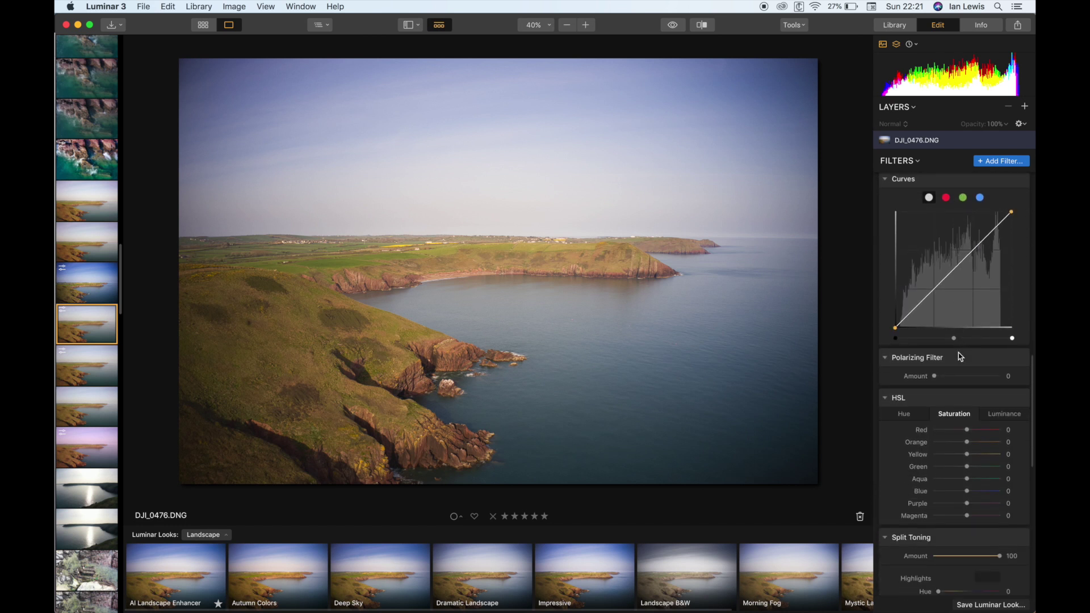
scroll(960, 357, "down", 8)
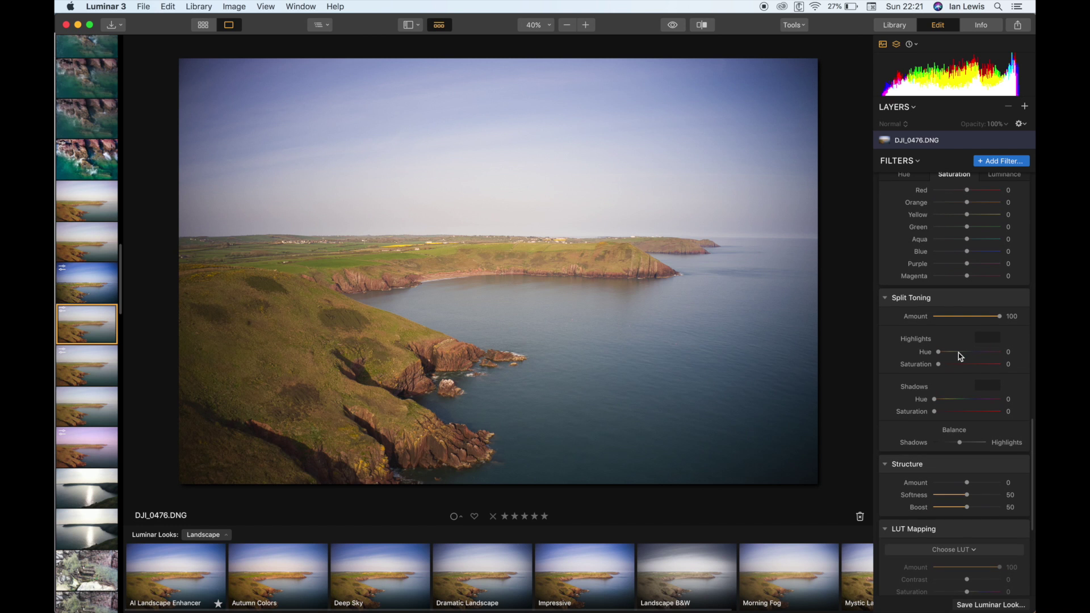
scroll(959, 356, "down", 8)
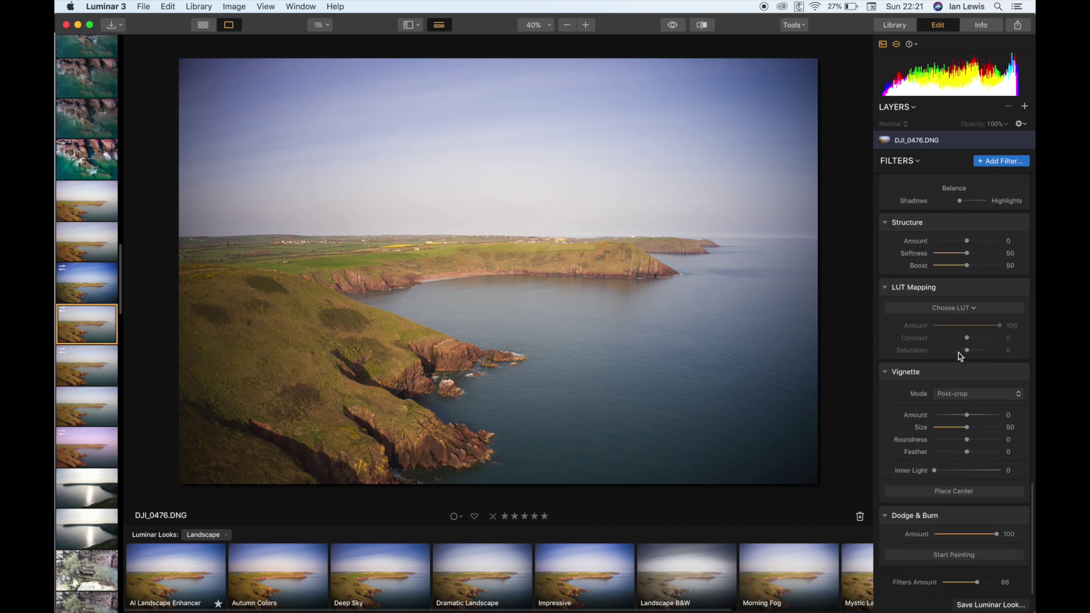
scroll(959, 357, "up", 15)
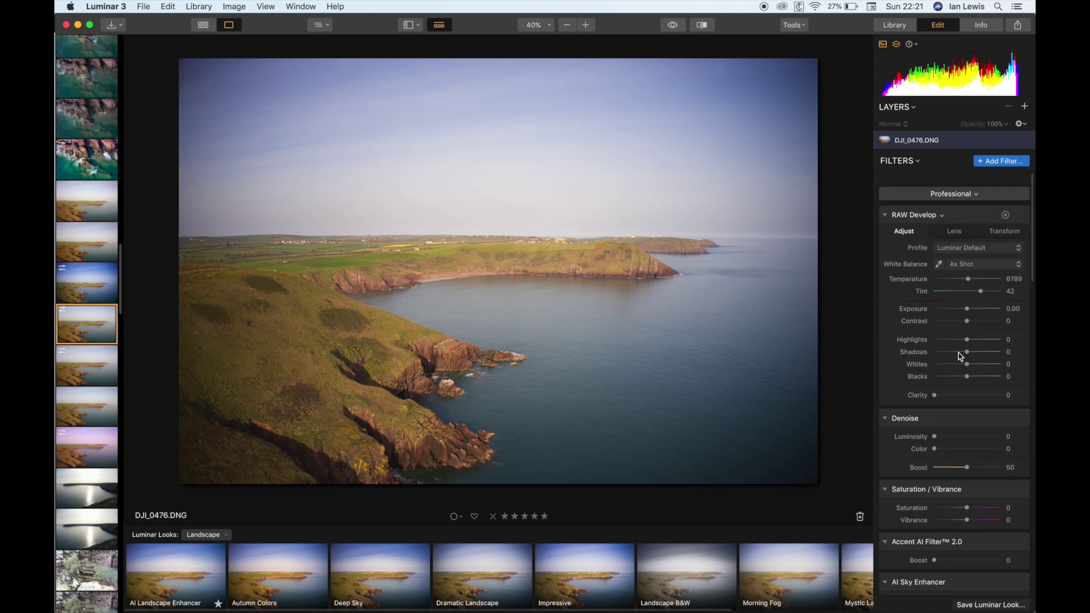
- In Quick & Awesome, raise then reset AI Sky Enhancer to zero, and switch to Essentials
left_click(934, 180)
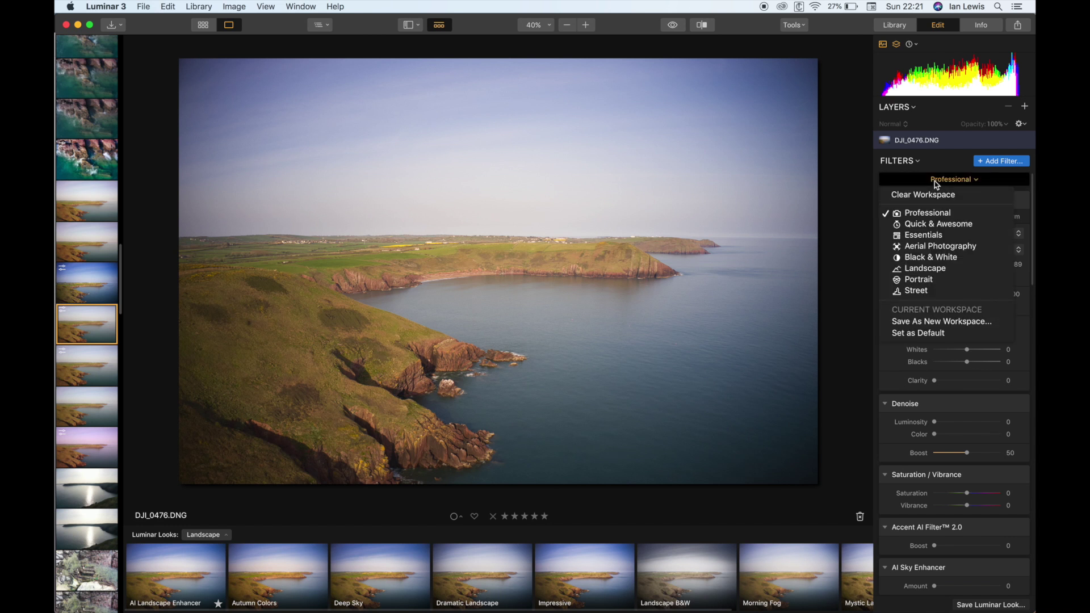
left_click(938, 225)
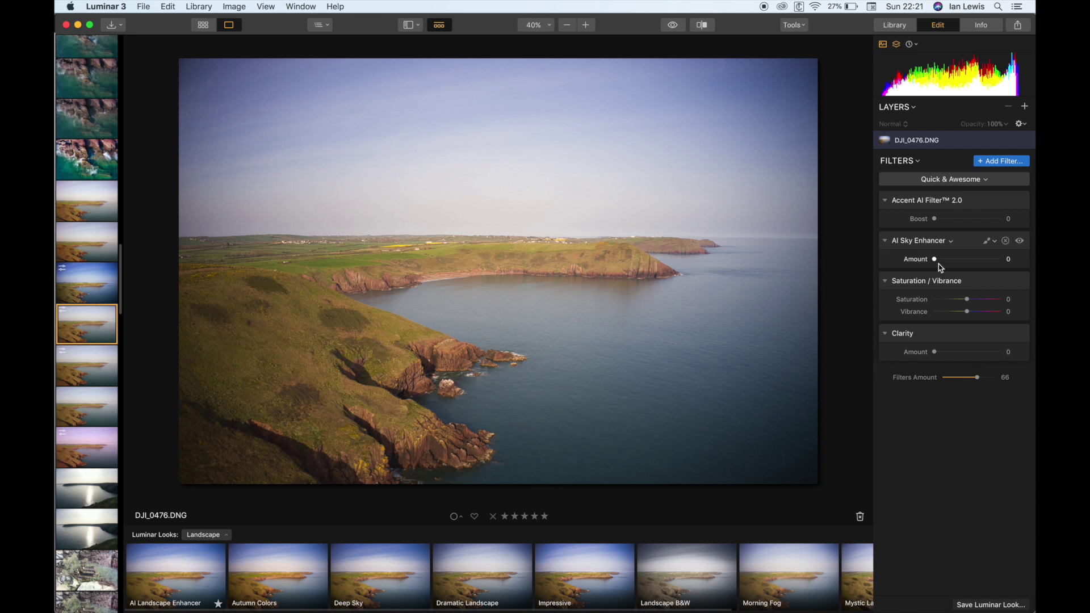
left_click_drag(938, 264, 957, 260)
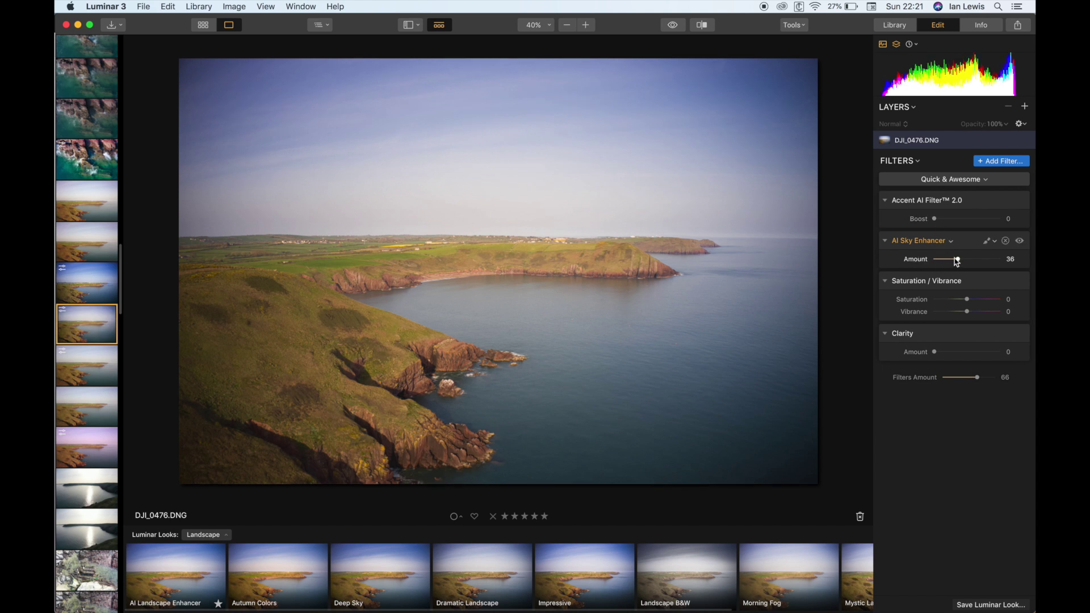
double_click(957, 262)
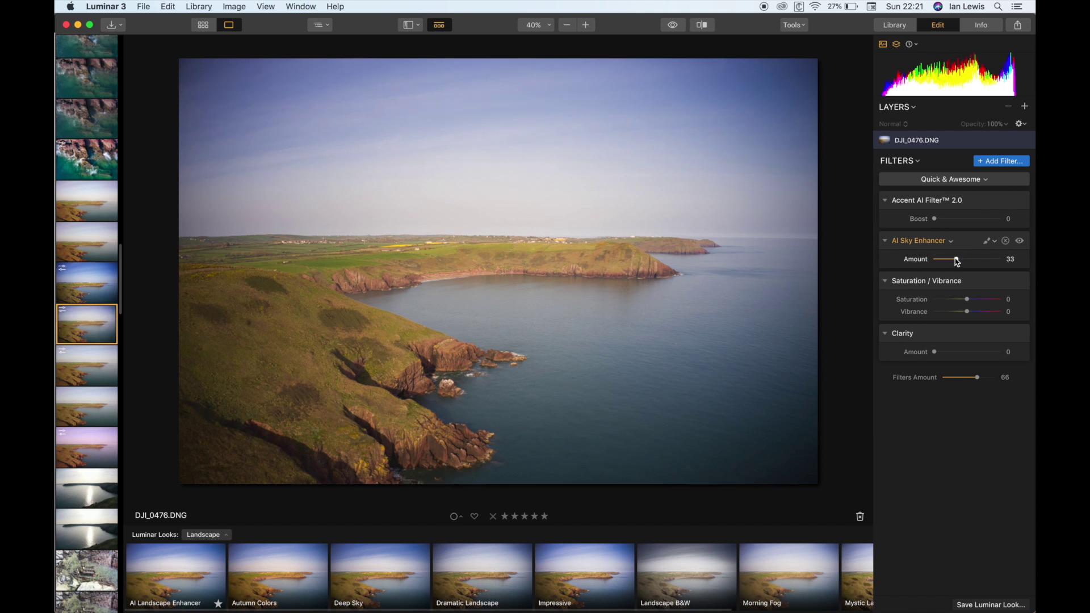
left_click(936, 183)
left_click(931, 237)
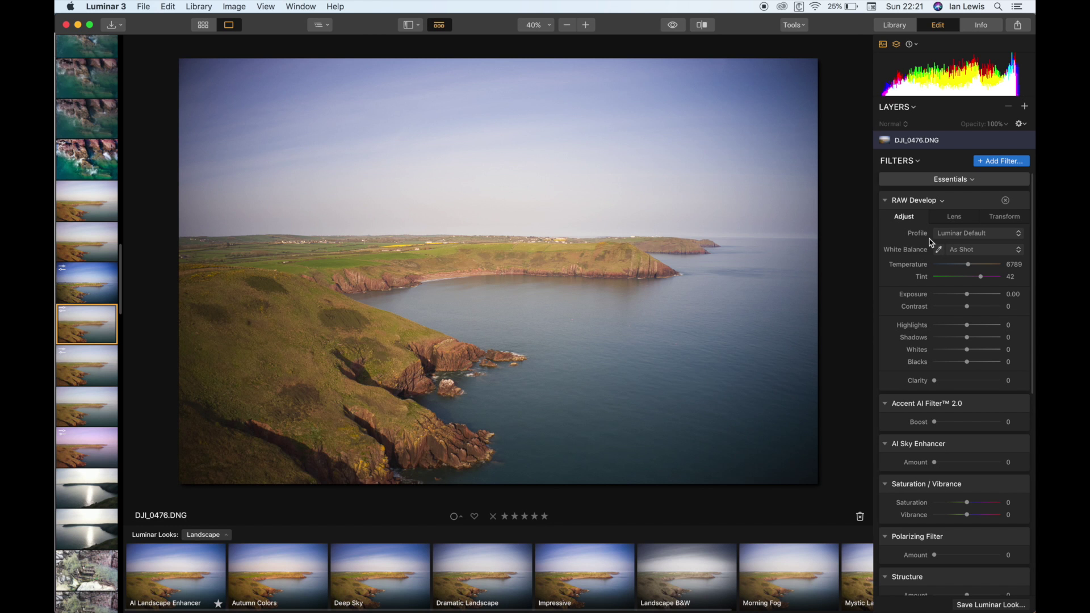
- Pick the Aerial Photography workspace, then drag Polarizing Filter Amount to 45 and Dehaze Amount to 20
left_click(946, 182)
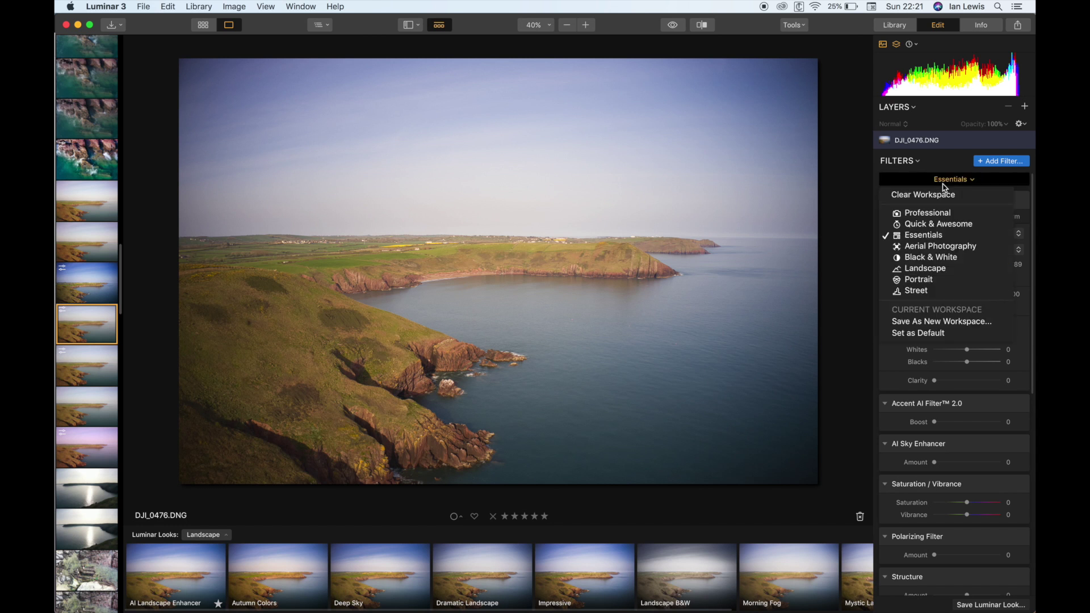
left_click(935, 246)
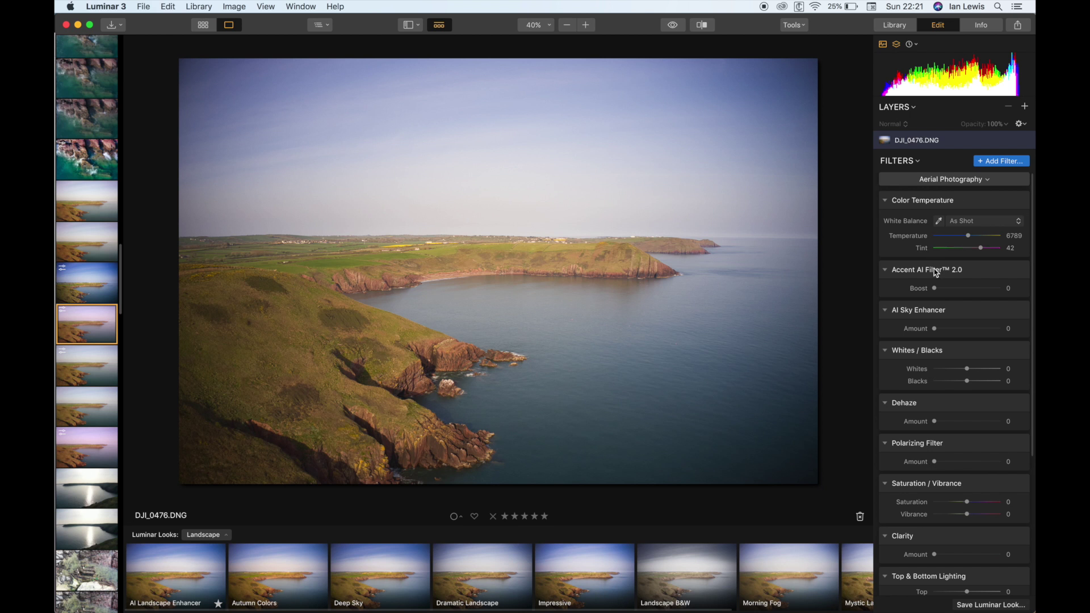
scroll(923, 359, "down", 2)
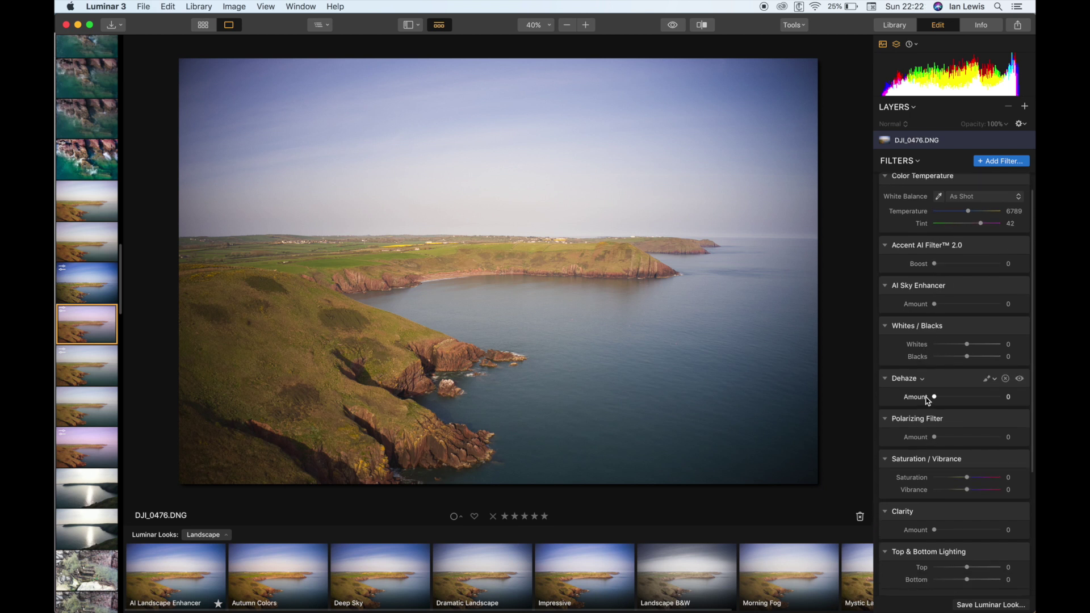
left_click_drag(934, 438, 967, 437)
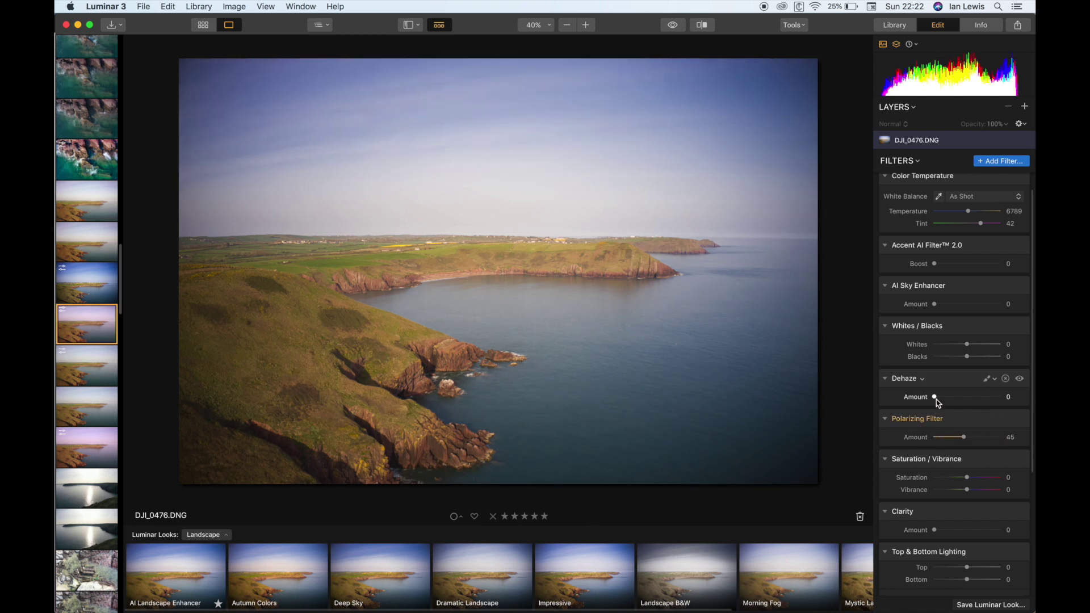
mouse_move(937, 400)
left_mouse_down()
mouse_move(1013, 399)
mouse_move(947, 406)
left_mouse_up()
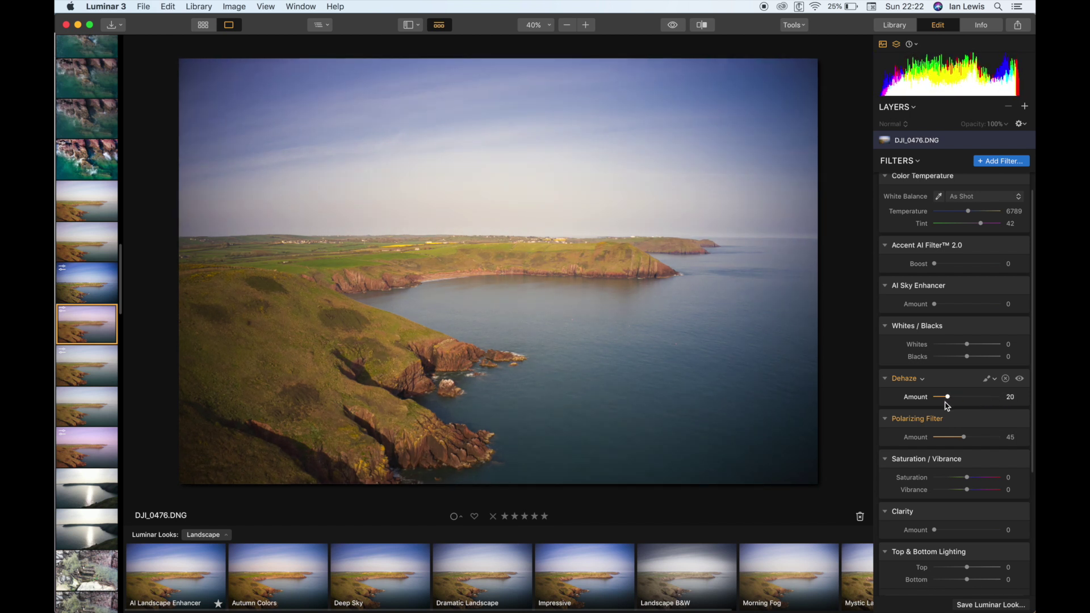
- Cool the photo by setting Temperature to 5800
scroll(947, 369, "up", 1)
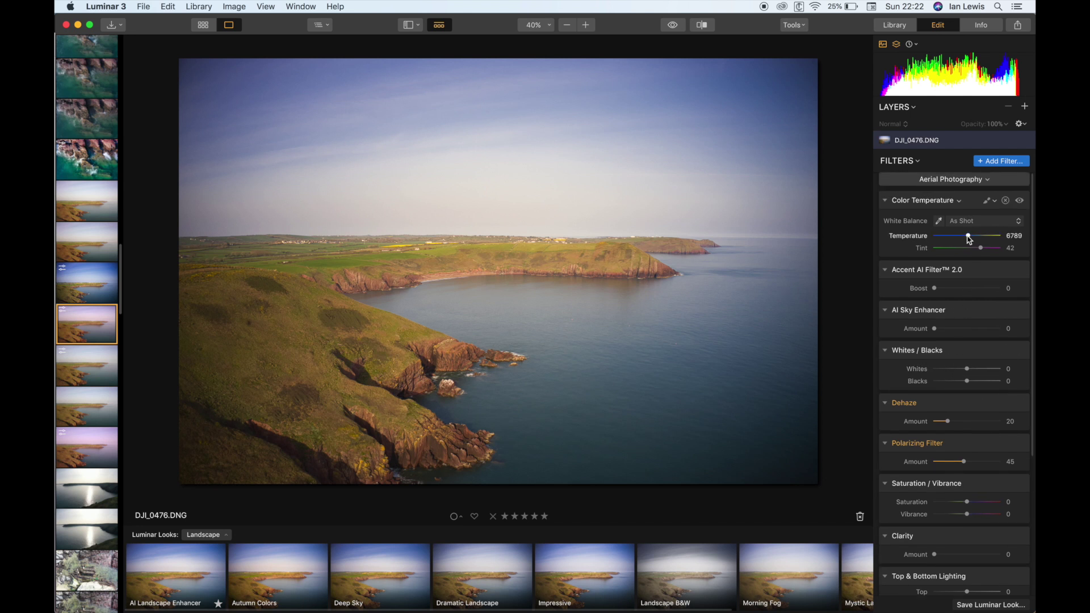
left_click_drag(968, 238, 964, 237)
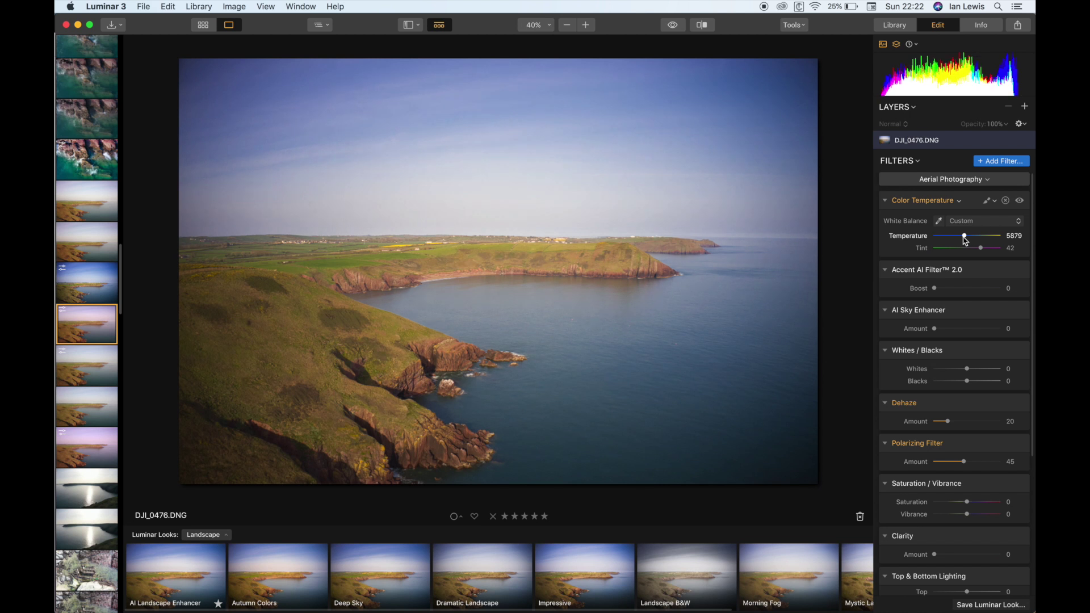
left_click(1020, 237)
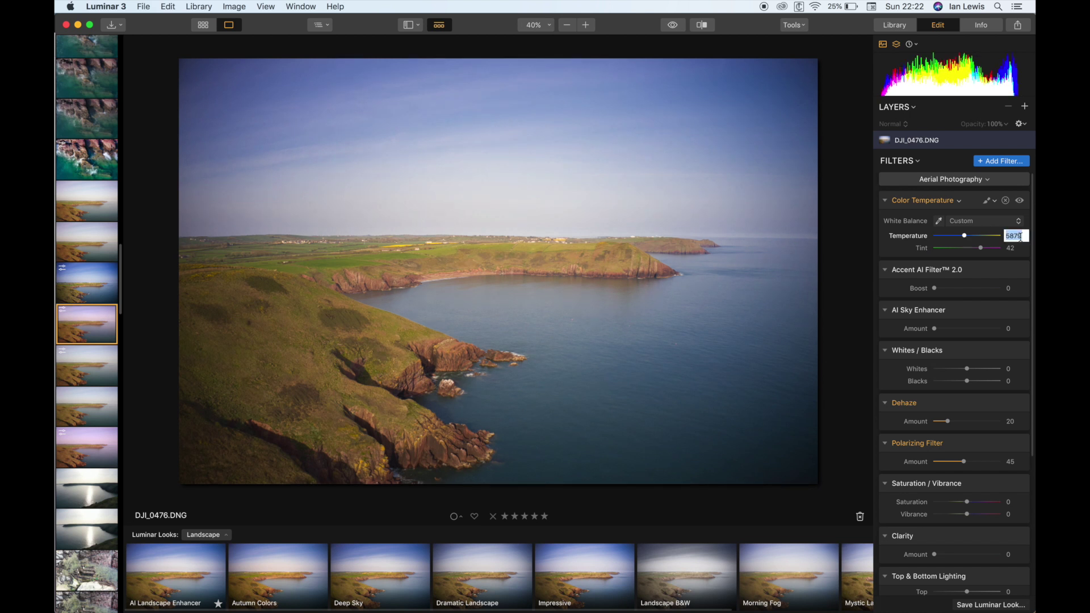
type("5800")
key("Return")
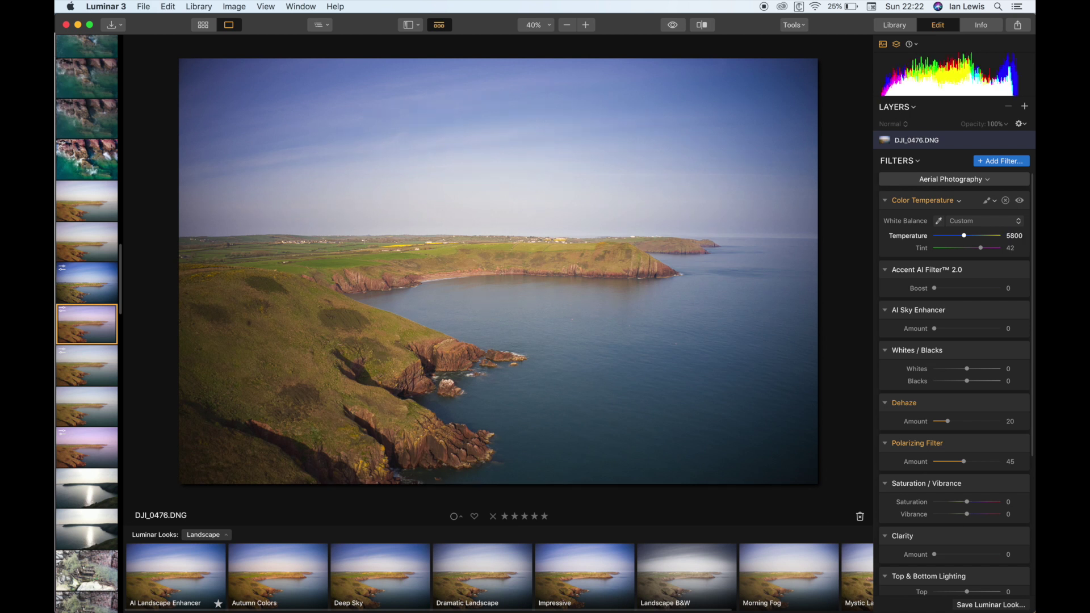
- Set Saturation to 8, Vibrance to 6 and Clarity Amount to 5
scroll(937, 389, "down", 3)
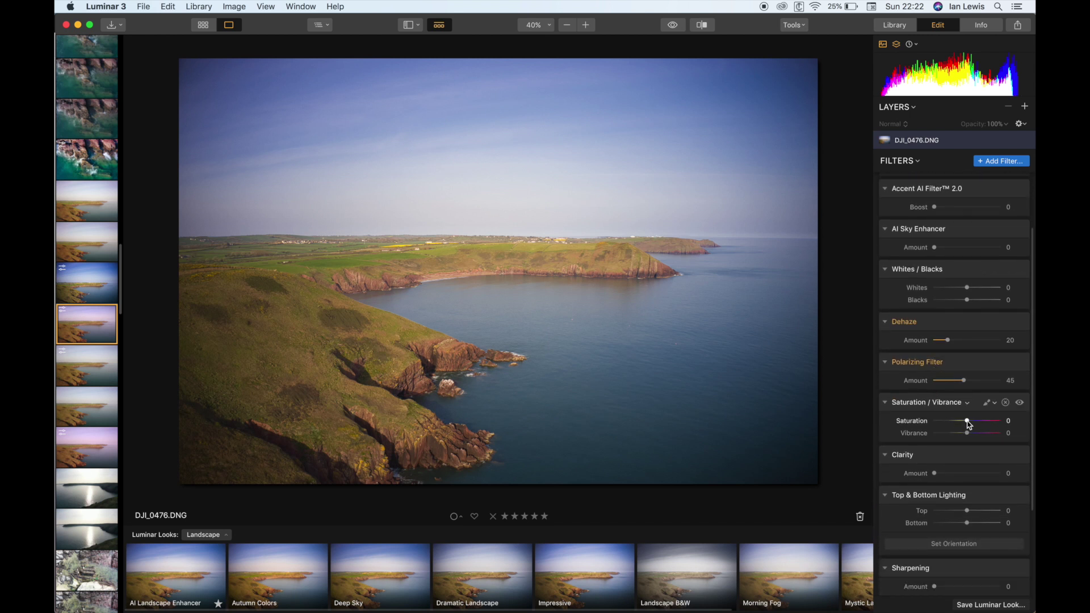
left_click(1009, 422)
type("8")
key("Return")
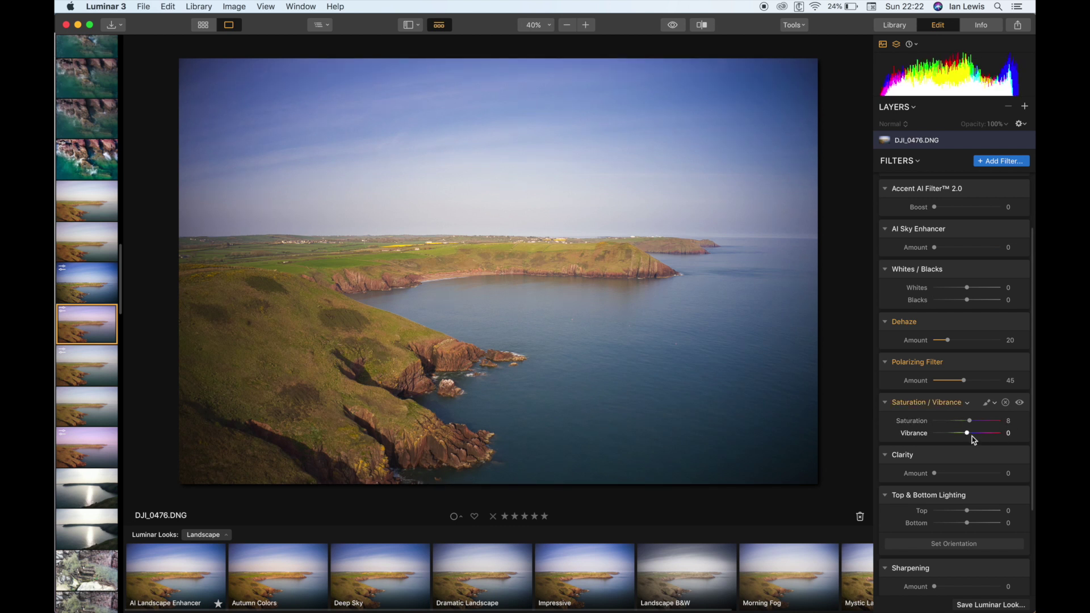
left_click_drag(969, 435, 973, 437)
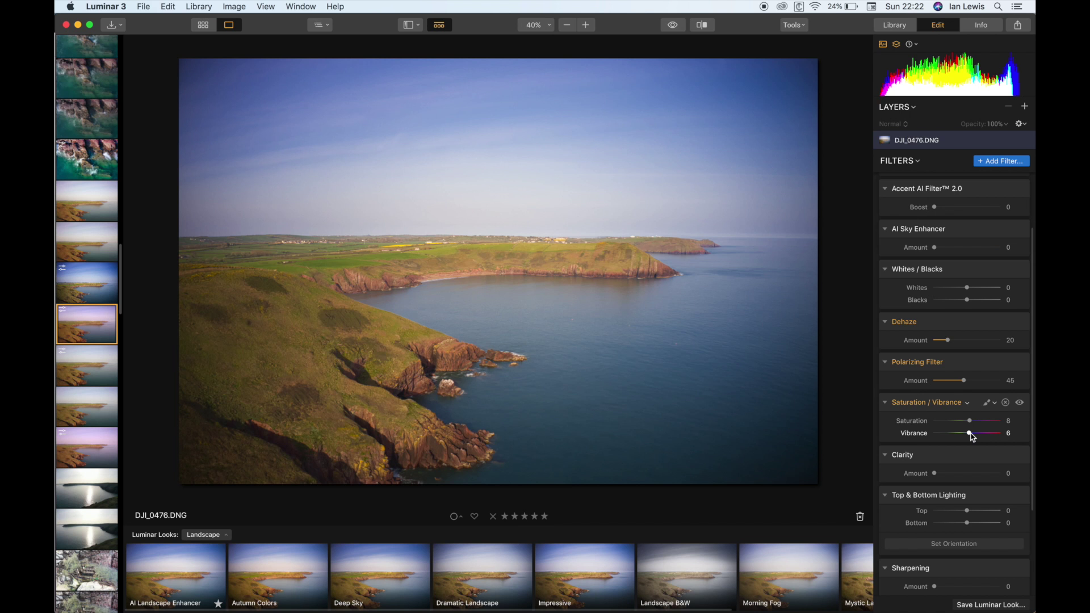
scroll(971, 438, "down", 3)
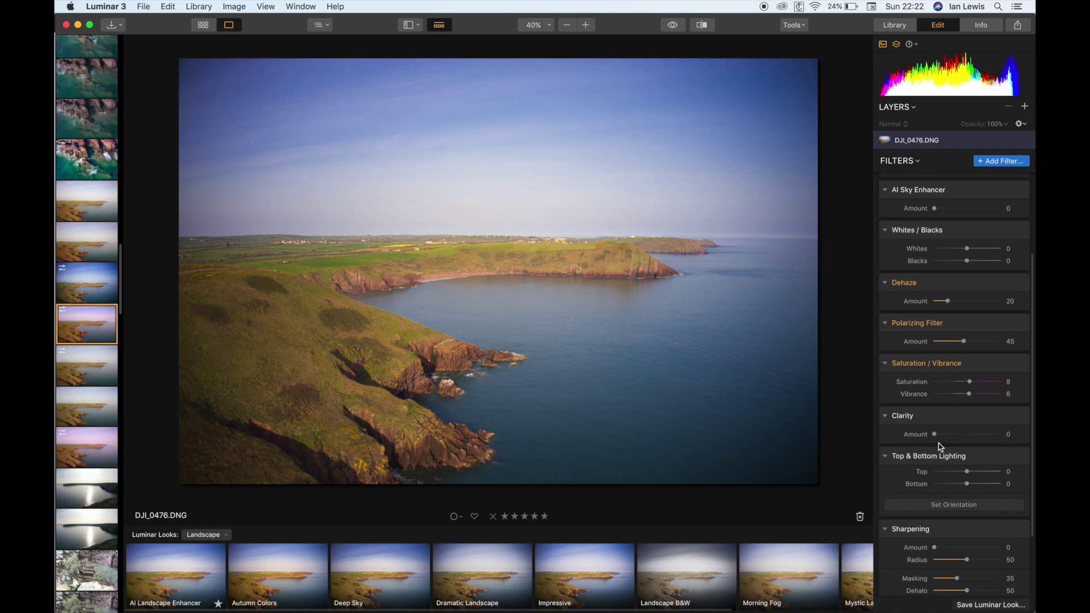
left_click_drag(934, 435, 938, 439)
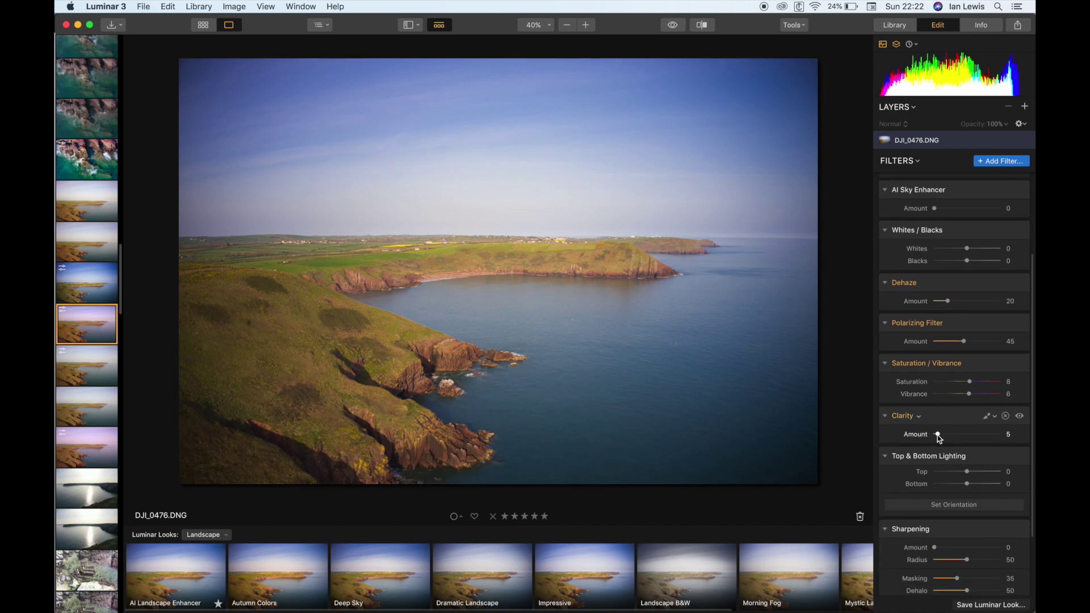
scroll(898, 423, "down", 6)
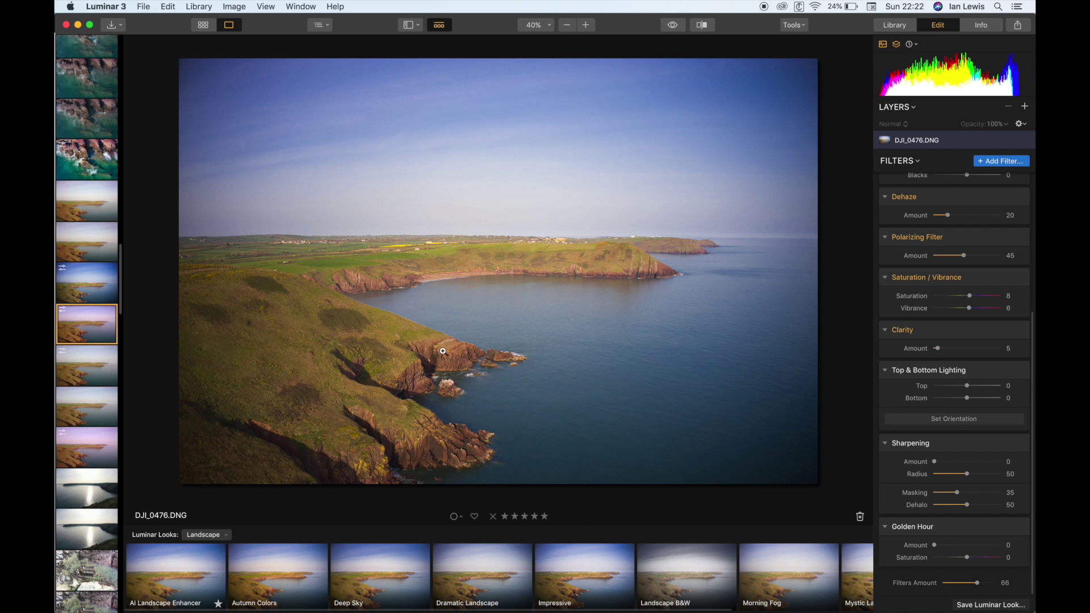
- Switch the filter workspace to Black & White, then Landscape, then back to Aerial Photography
scroll(936, 432, "up", 10)
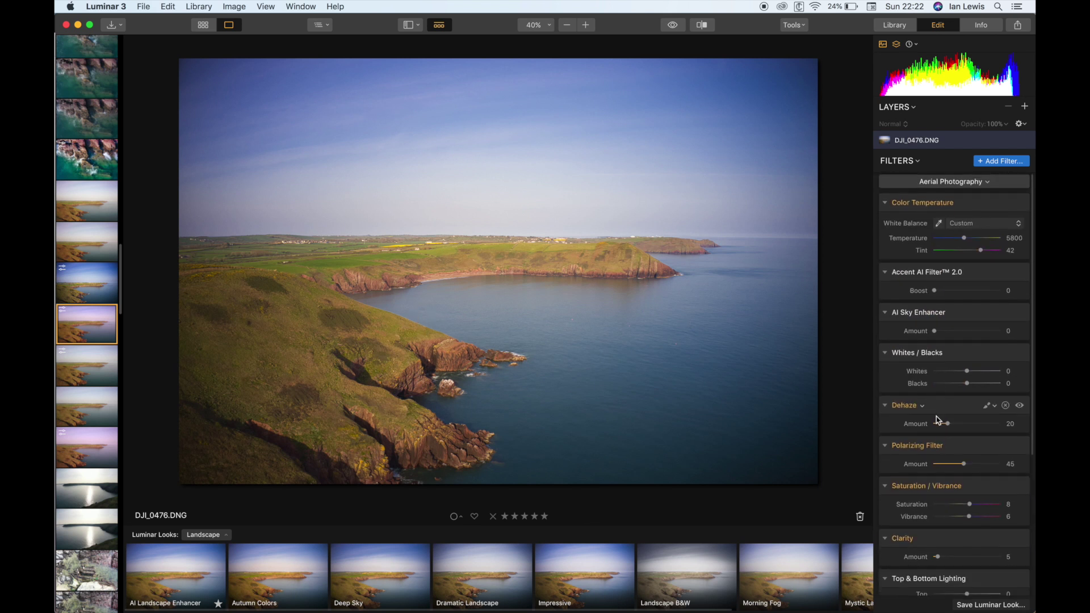
left_click(948, 186)
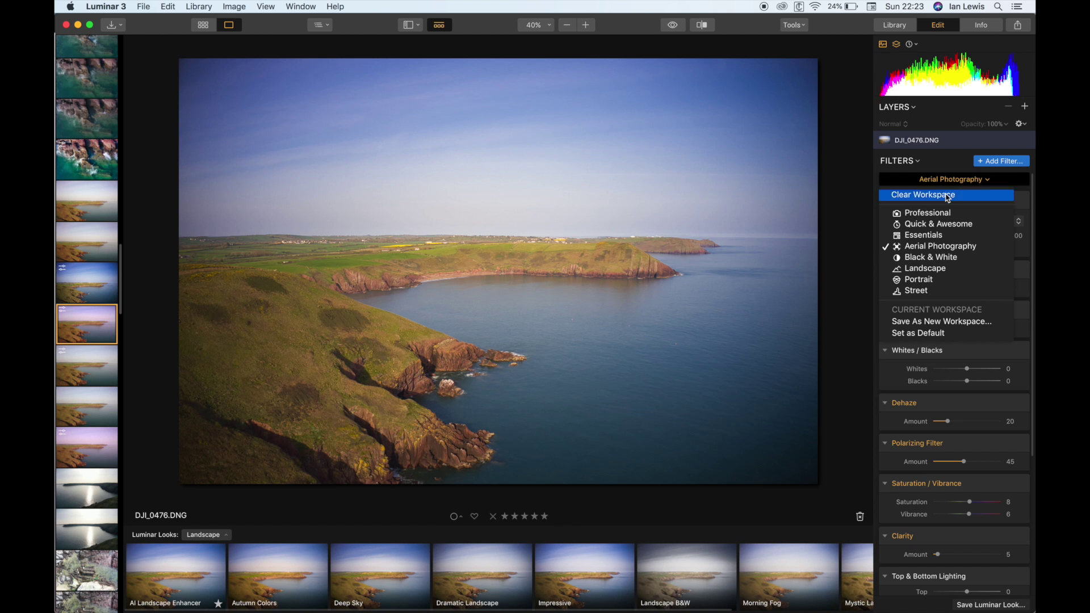
left_click(936, 254)
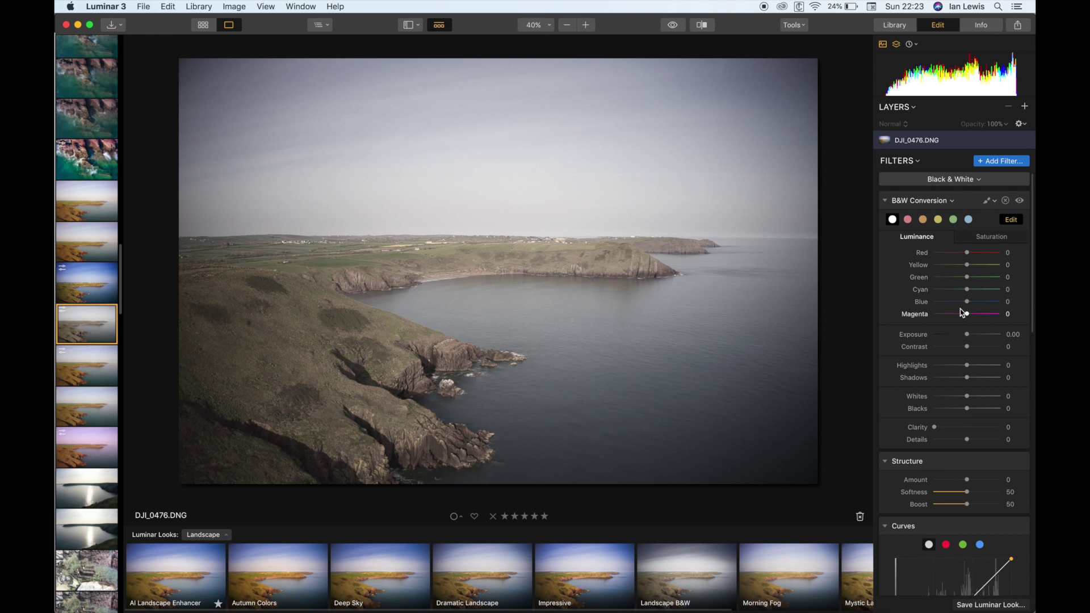
left_click(951, 181)
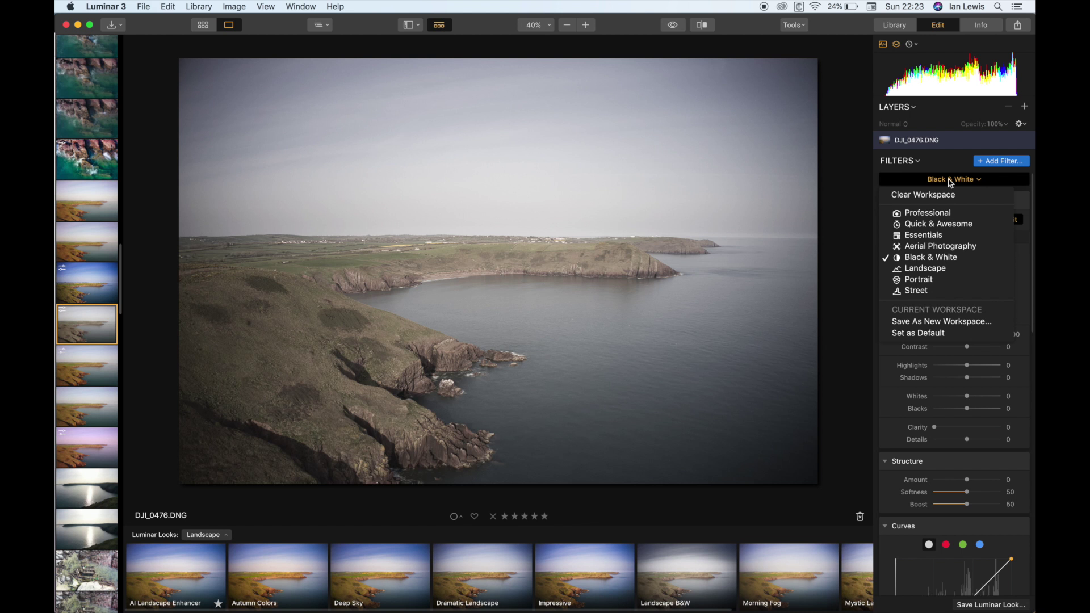
left_click(946, 270)
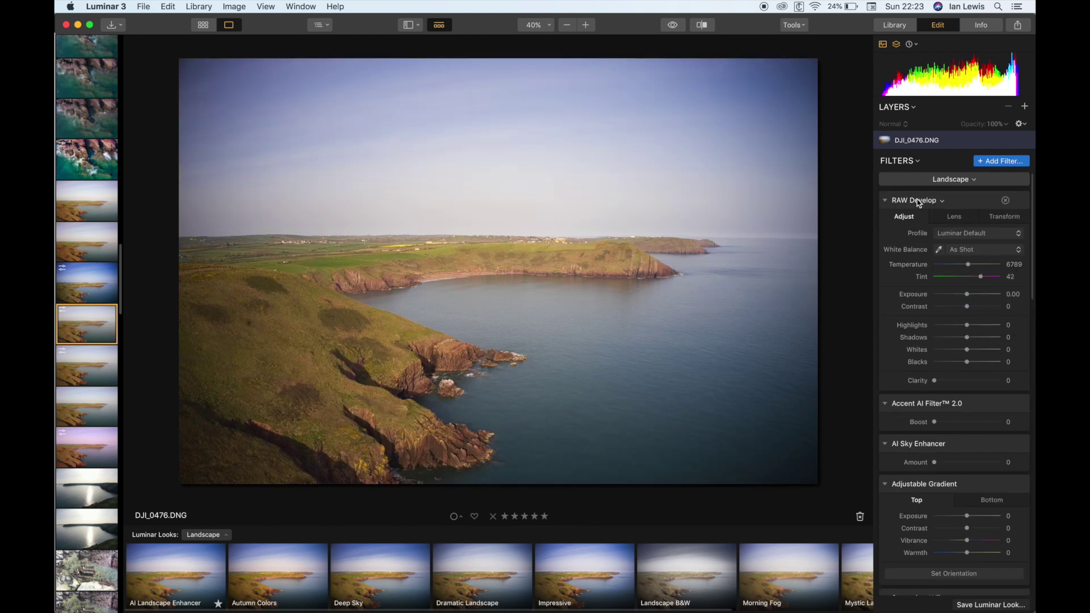
left_click(921, 182)
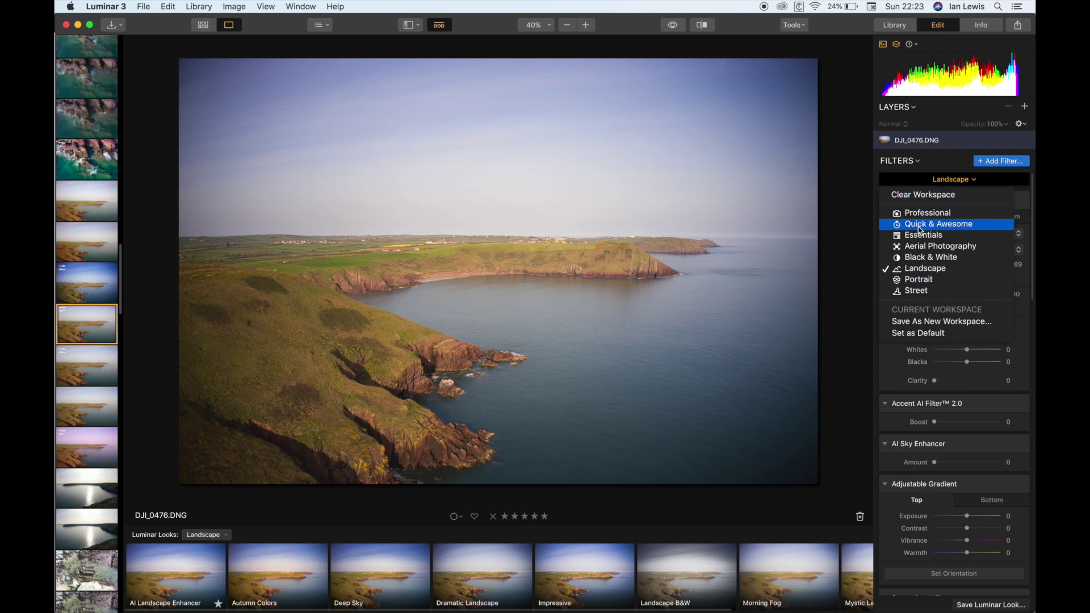
left_click(920, 246)
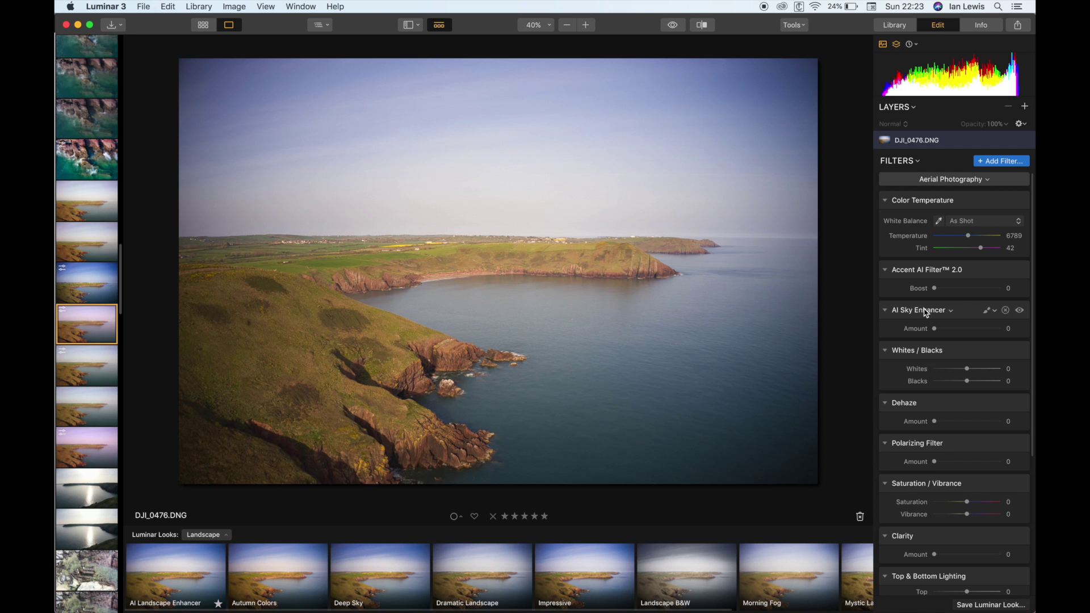
- Show DJI_0476.DNG's Info details (ISO 100, f/2.8, 1.3 sec), then list the editing tools
left_click(977, 28)
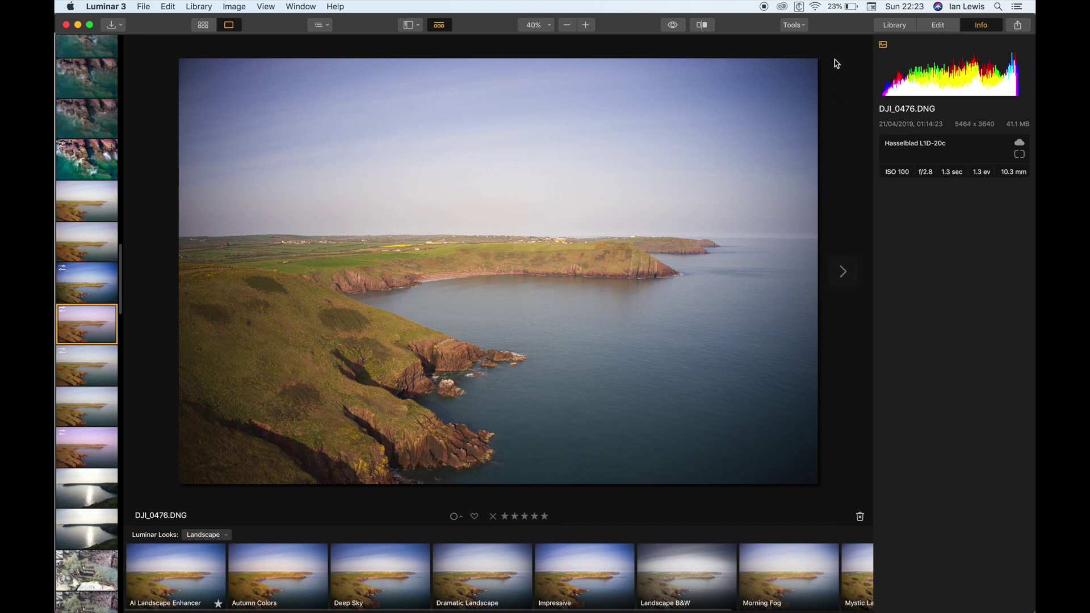
left_click(800, 26)
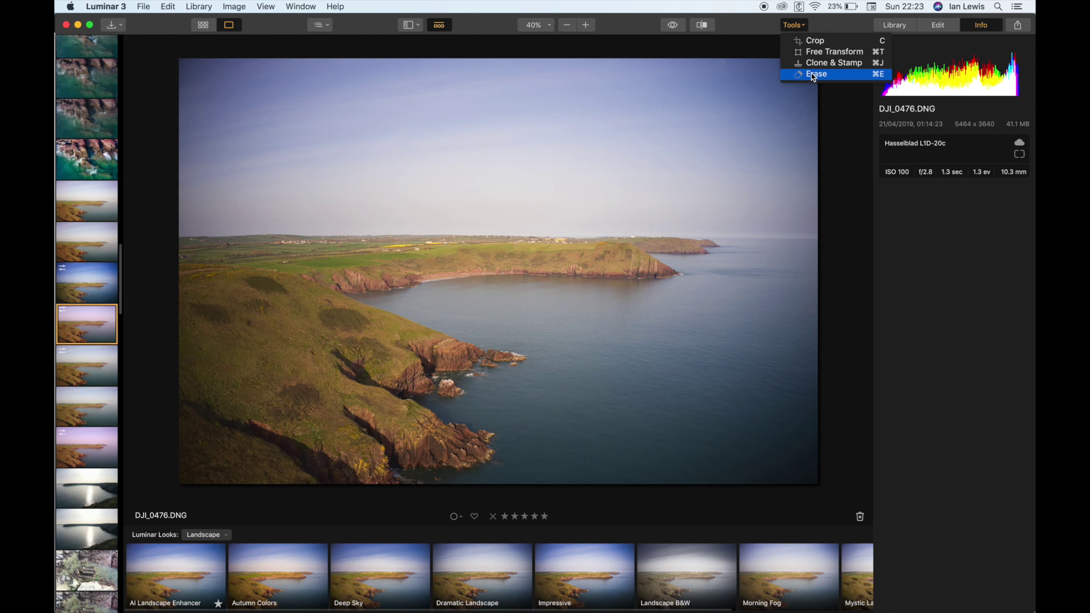
- Lower Temperature to 5788 while comparing against the original in Before/After view
left_click(763, 31)
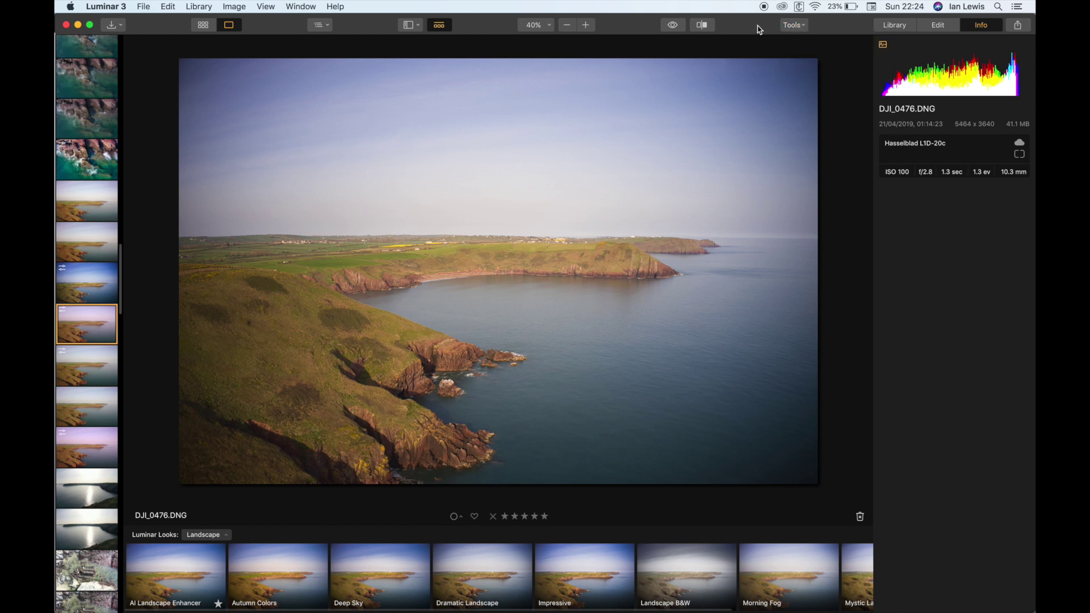
left_click(702, 27)
left_click(703, 27)
left_click(702, 27)
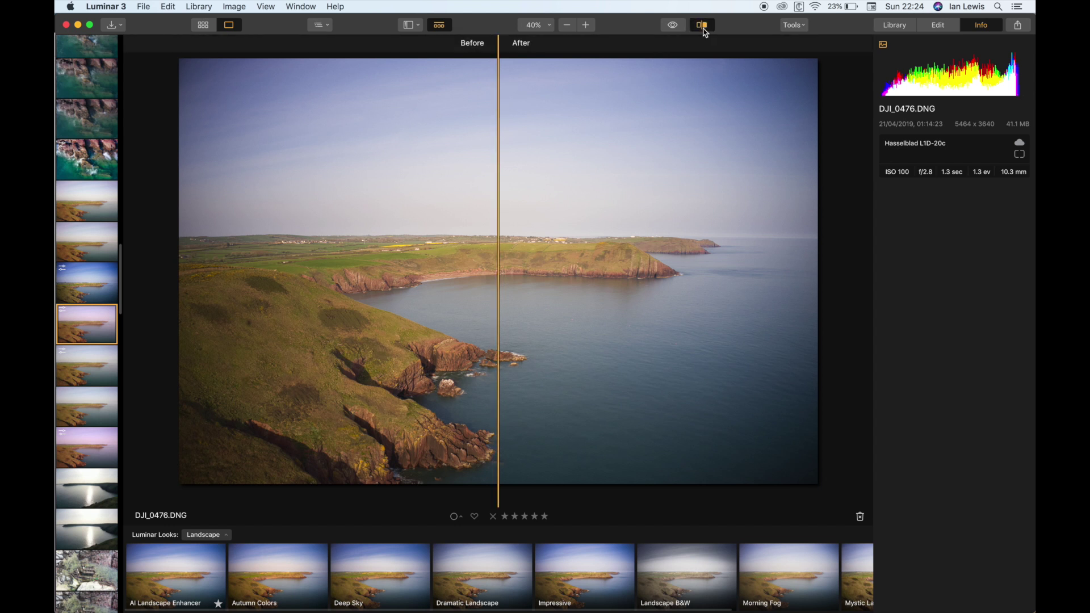
left_click(937, 29)
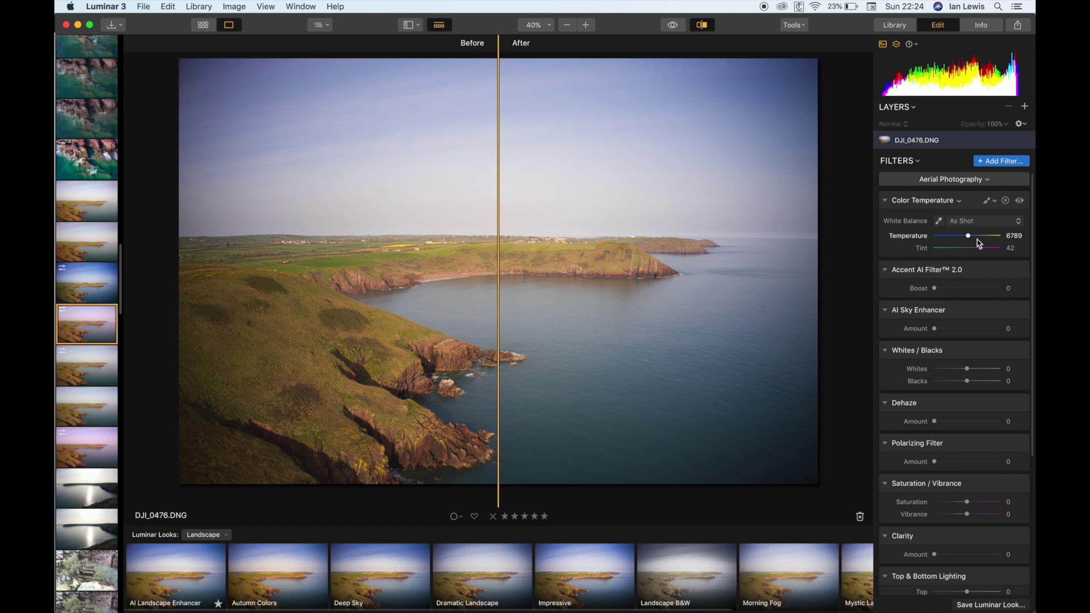
mouse_move(978, 243)
left_mouse_down()
mouse_move(934, 248)
mouse_move(995, 241)
mouse_move(892, 248)
mouse_move(1015, 236)
mouse_move(964, 236)
left_mouse_up()
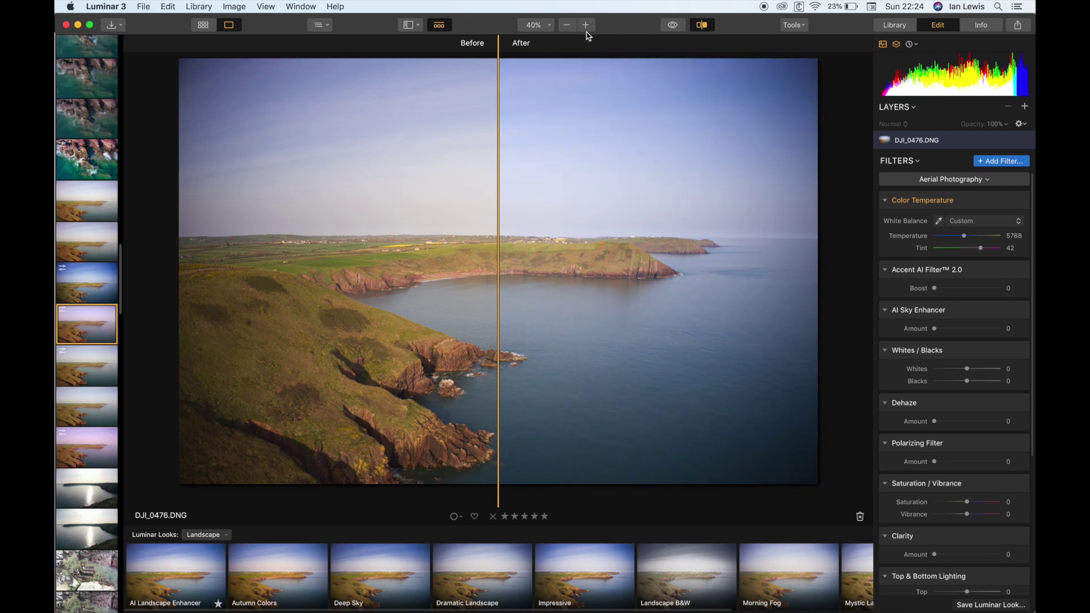
left_click(699, 25)
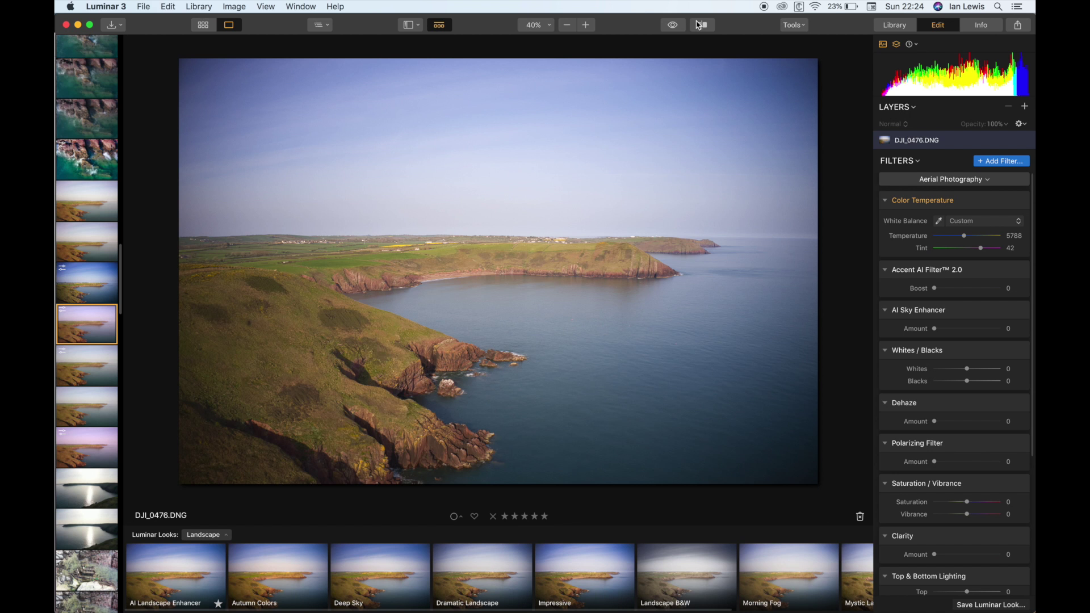
- Zoom in on the cliffs up to 300%, then back out to 50%
left_click(587, 26)
left_click(587, 25)
left_click(587, 26)
left_click(586, 26)
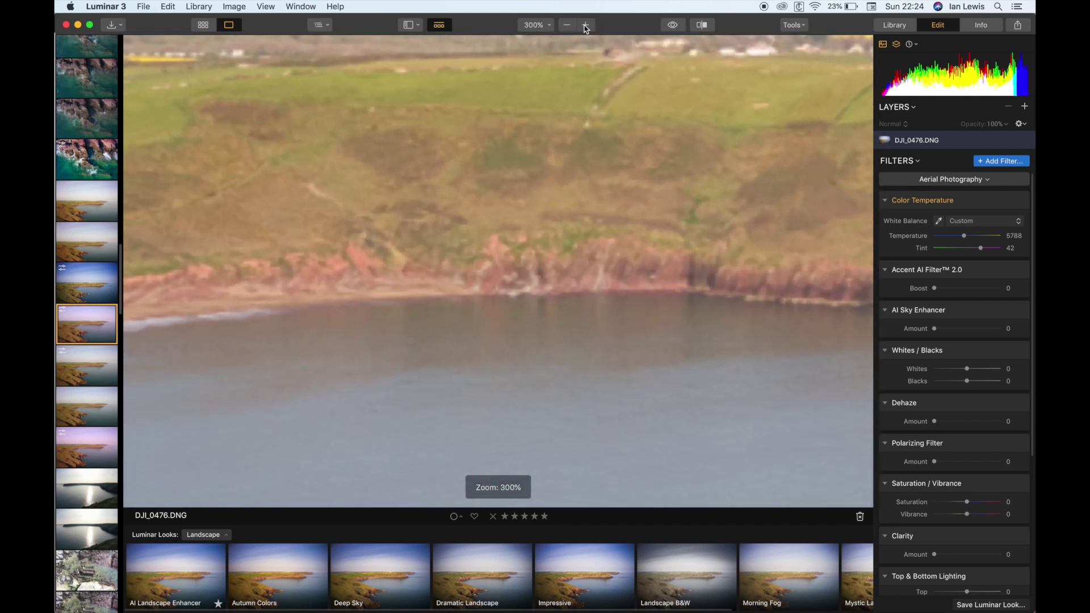
left_click(568, 26)
left_click(567, 25)
left_click(567, 26)
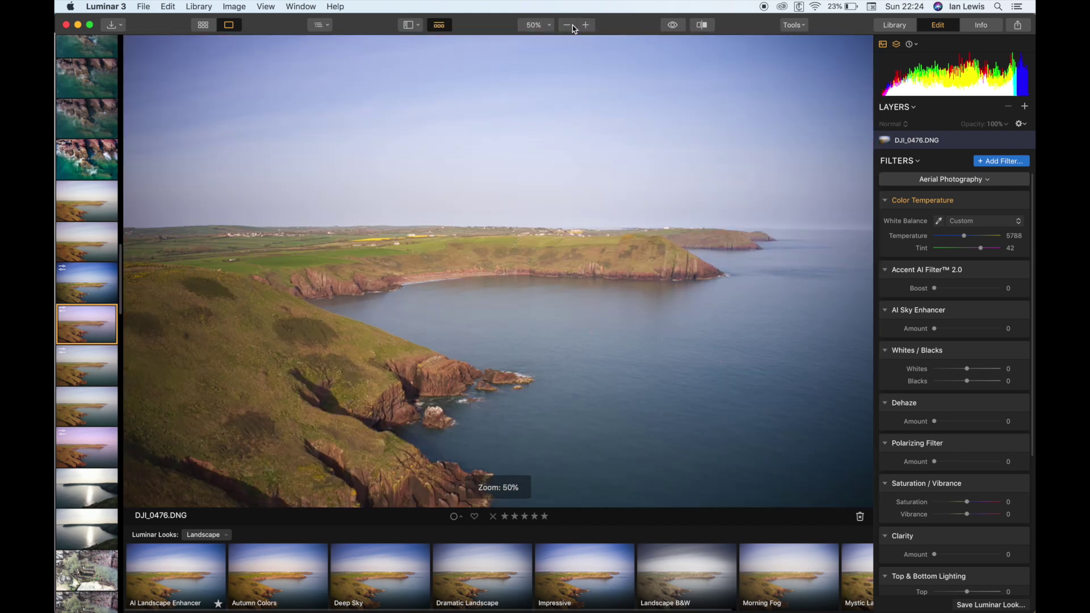
- Toggle the Luminar Looks strip off and on repeatedly, leaving it visible
left_click(437, 28)
left_click(437, 27)
left_click(437, 28)
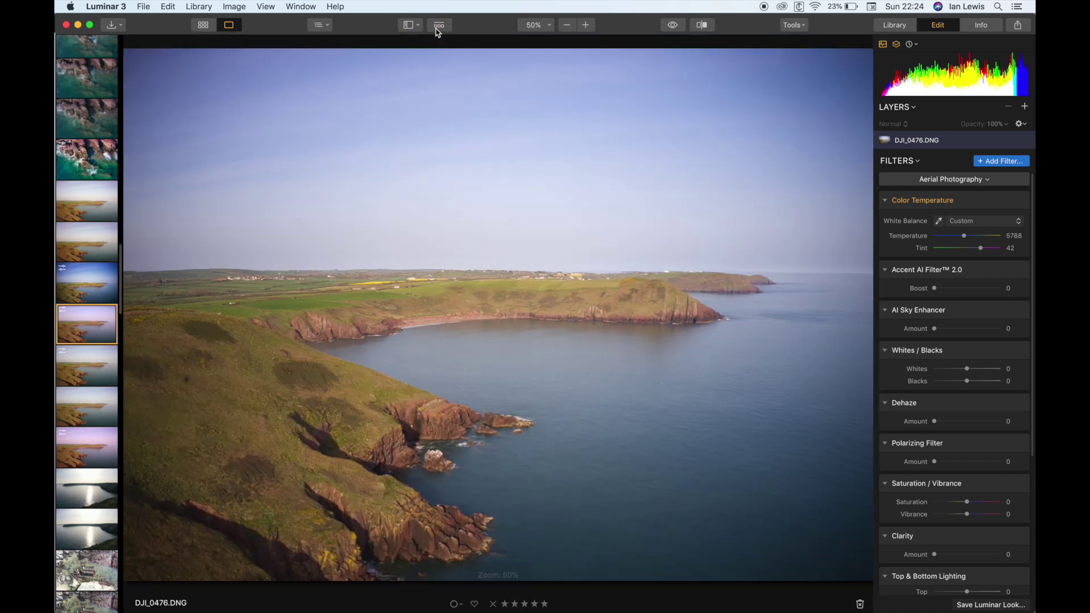
left_click(437, 27)
left_click(437, 28)
left_click(438, 27)
left_click(437, 27)
left_click(437, 28)
left_click(437, 27)
left_click(437, 27)
left_click(437, 27)
left_click(437, 27)
left_click(438, 28)
left_click(437, 27)
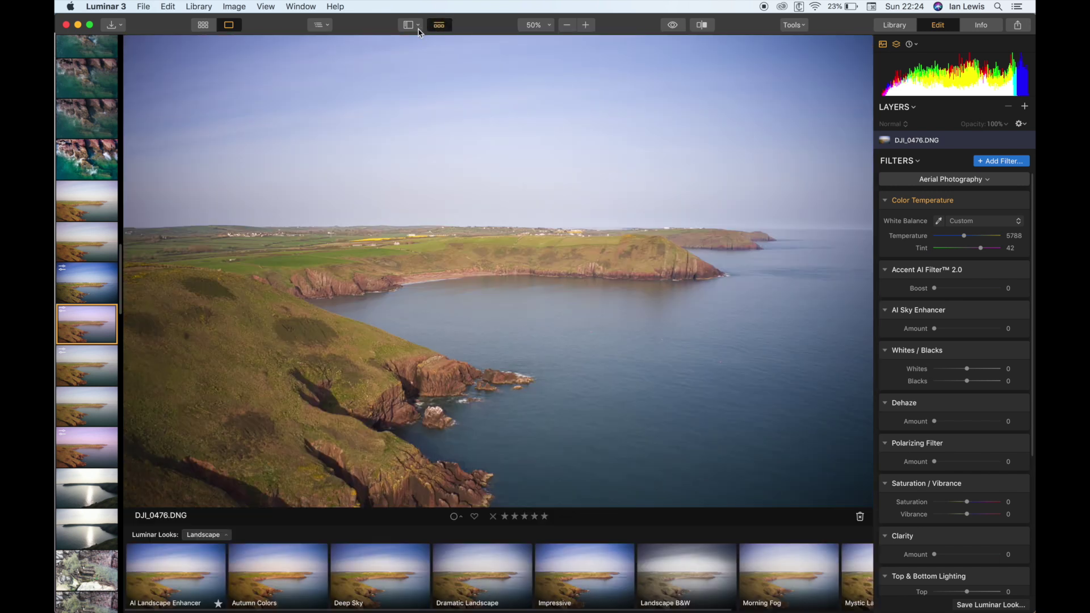
- Hide and restore the Current Photo Actions bar, then show the photo's folder path
left_click(410, 26)
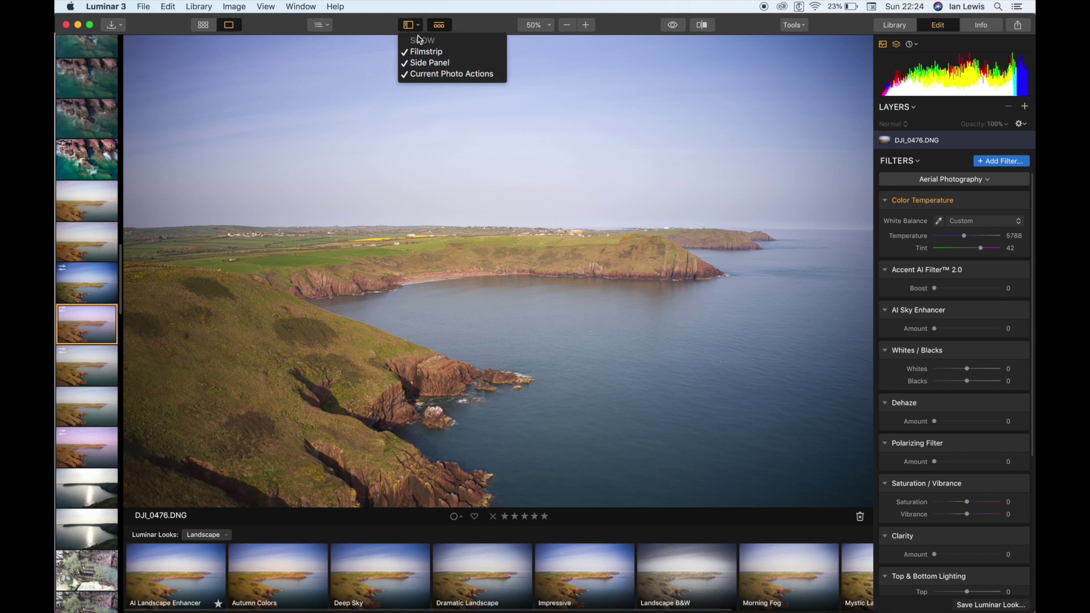
left_click(423, 73)
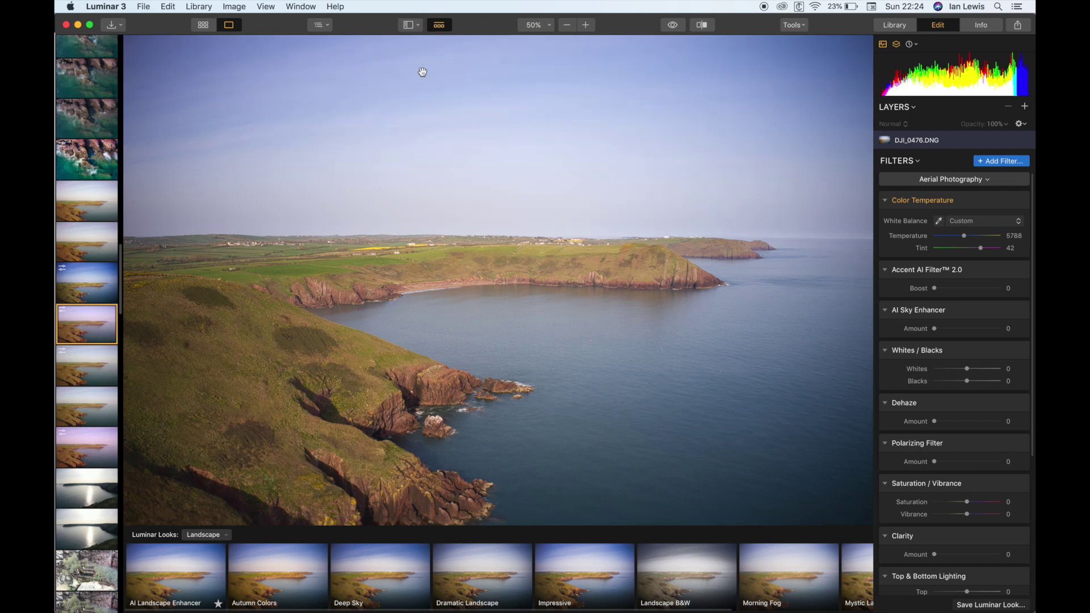
left_click(410, 25)
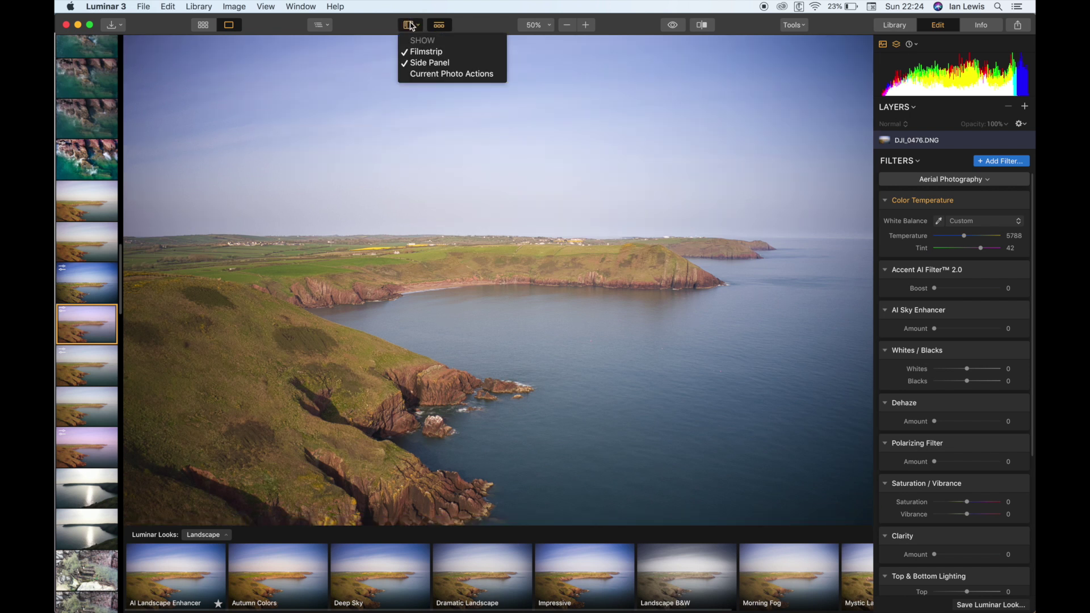
left_click(414, 74)
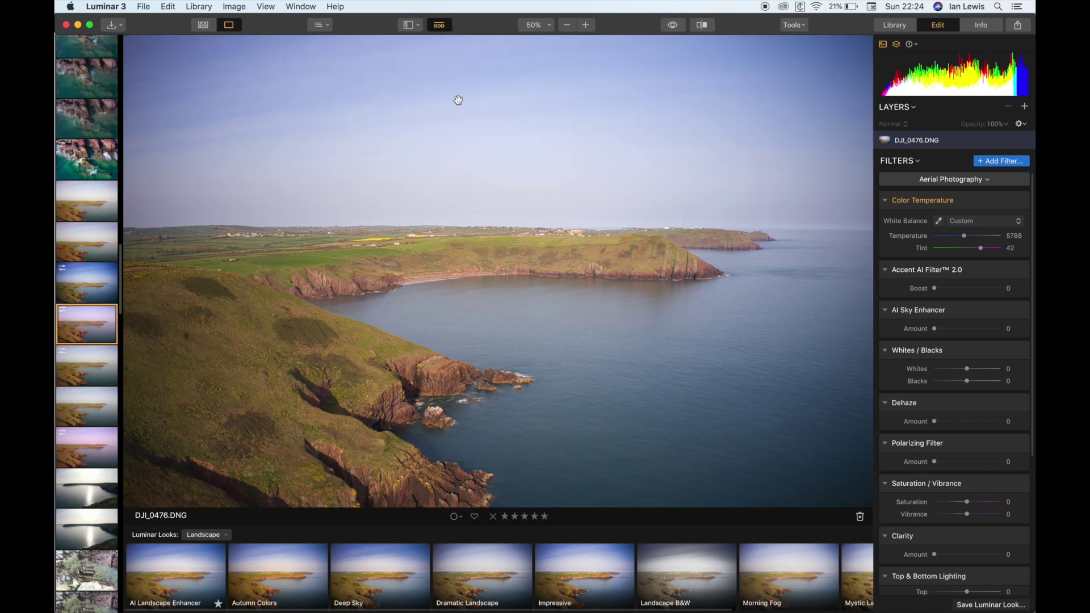
left_click(318, 25)
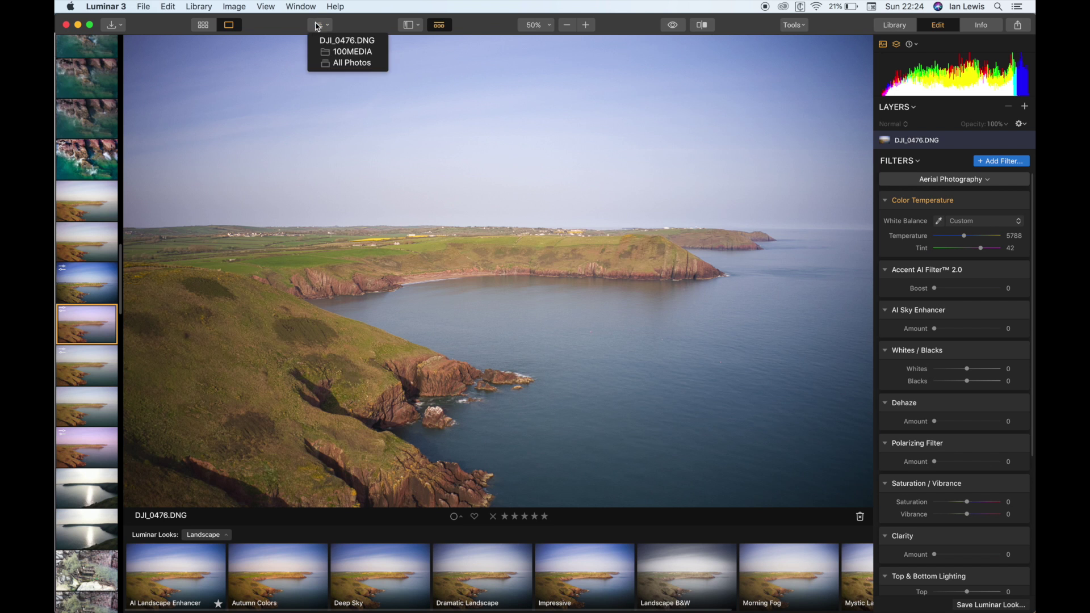
- Browse the library grid and Import options, then step back to the previous photo in single view
left_click(354, 45)
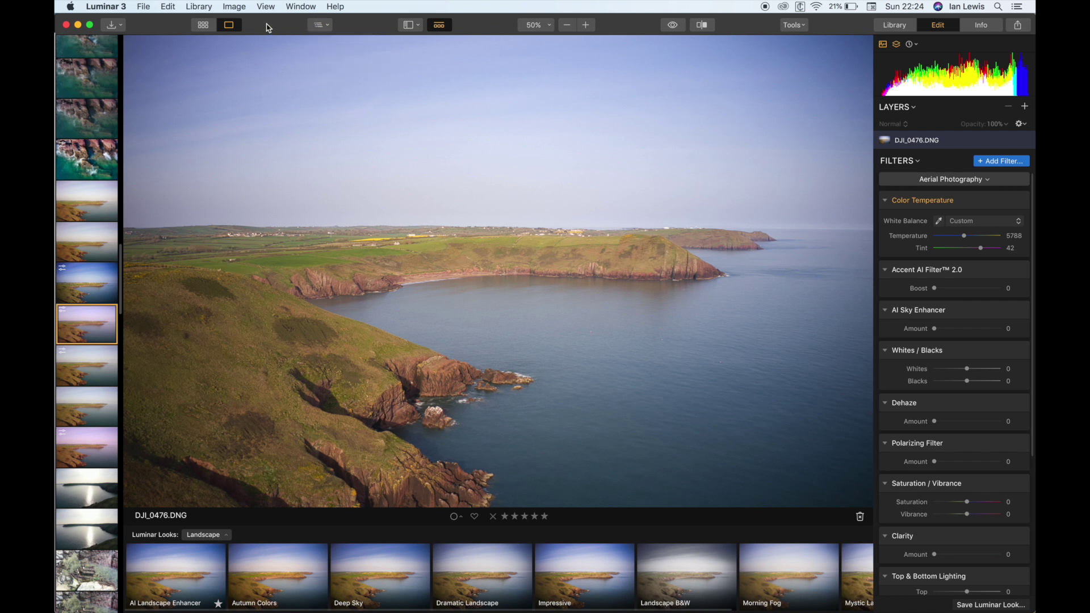
left_click(204, 25)
left_click(229, 25)
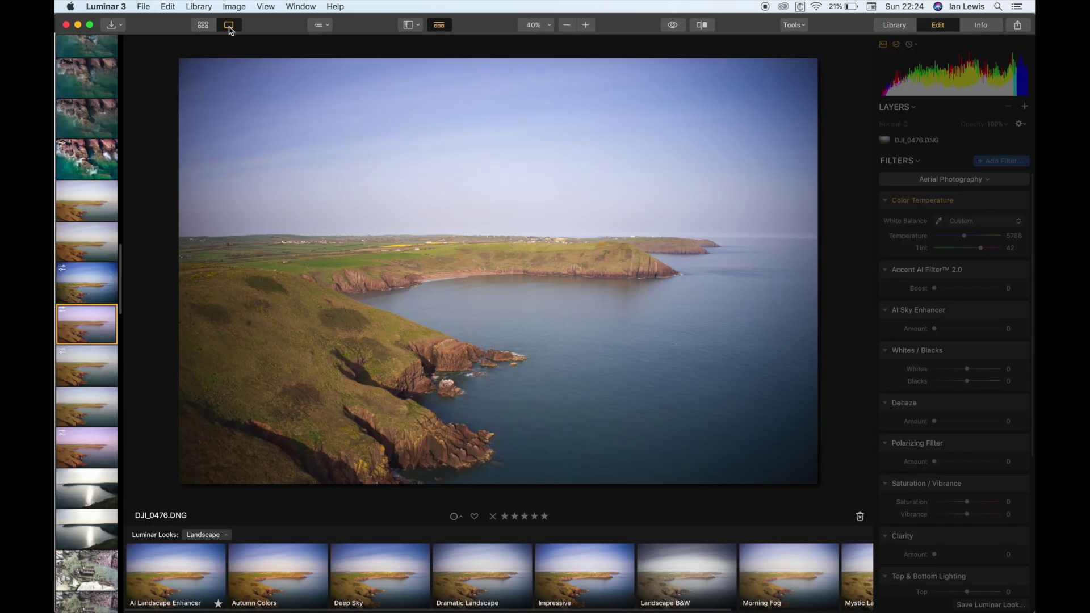
left_click(203, 25)
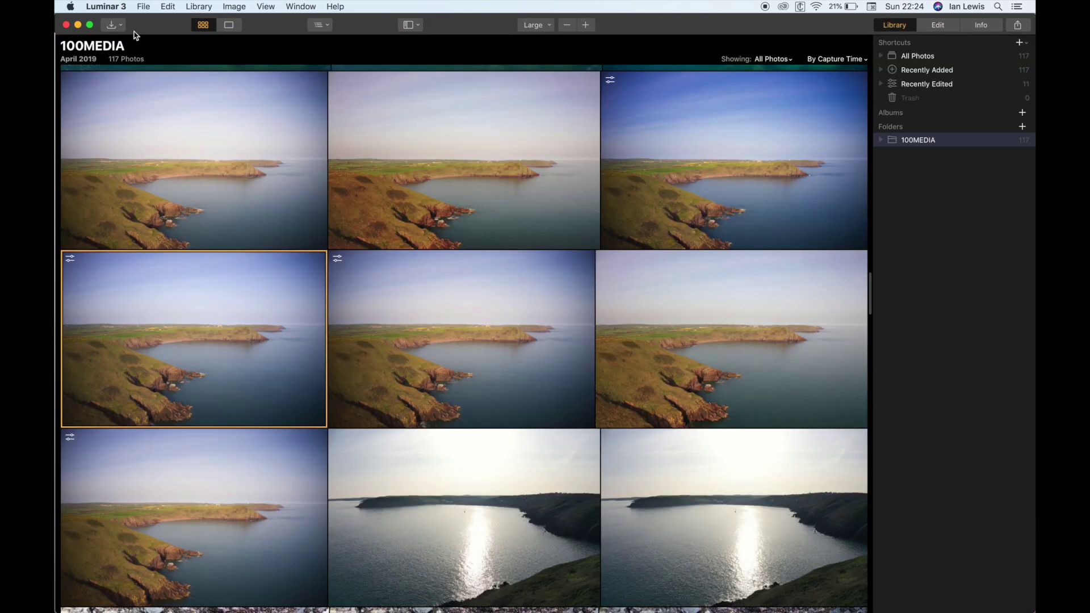
left_click(112, 25)
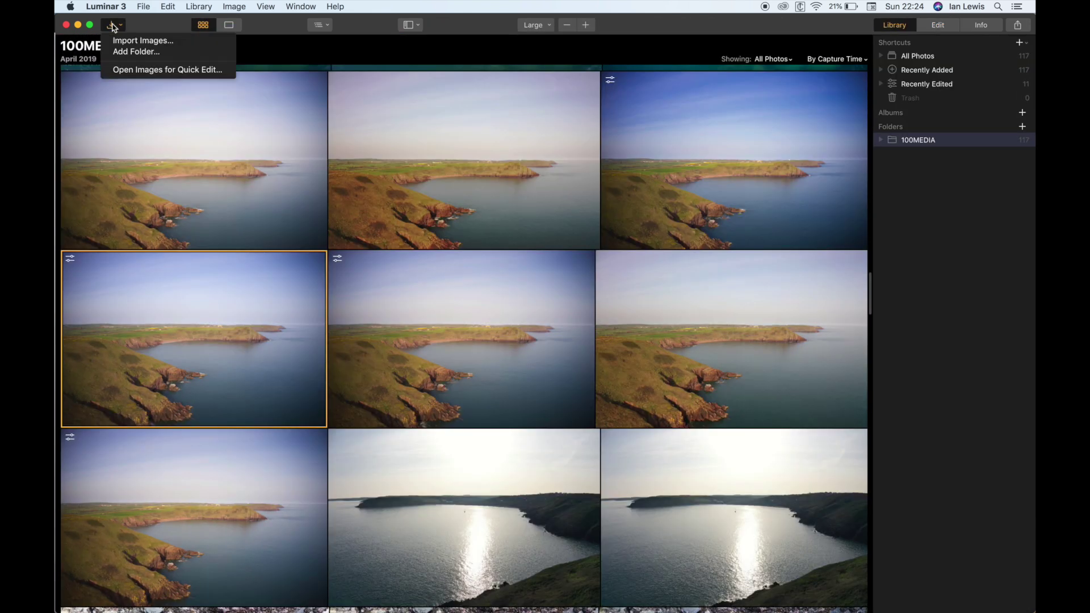
left_click(162, 25)
left_click(229, 25)
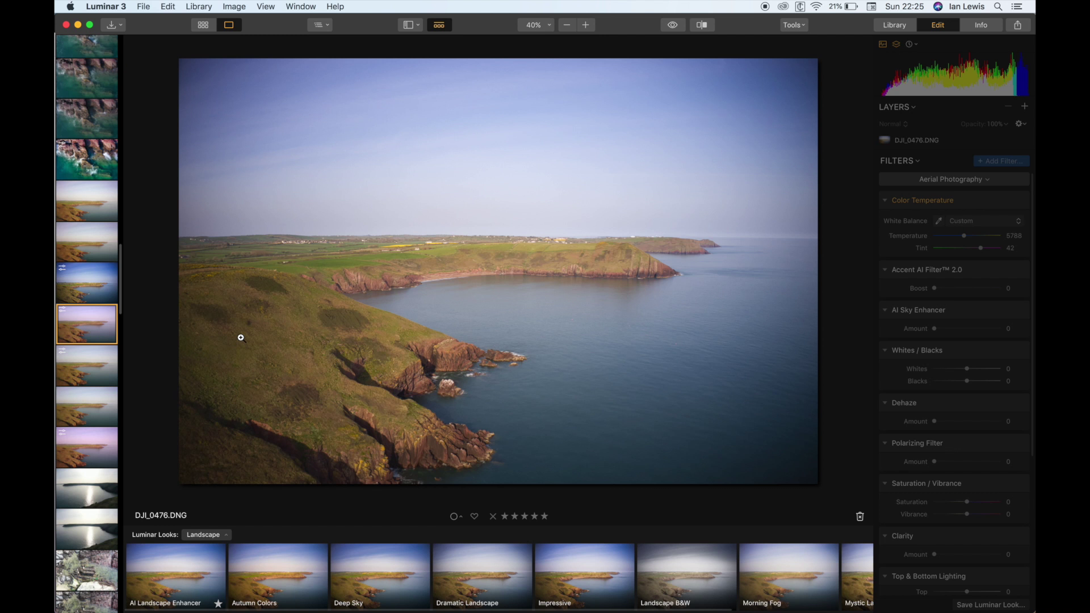
key("Left")
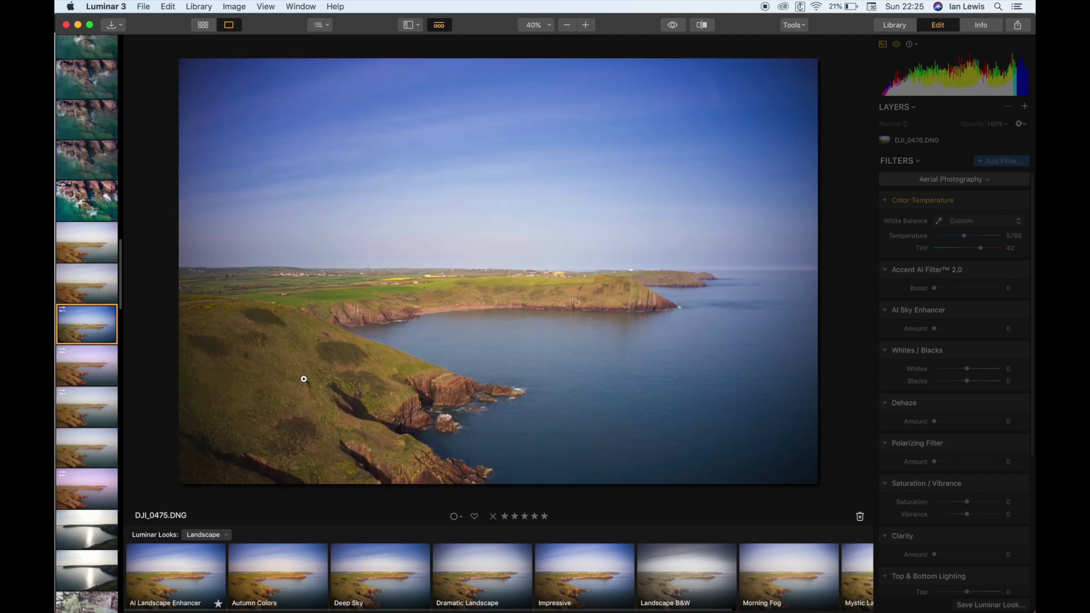
scroll(71, 564, "down", 5)
- Load the engine-wreck photo DJI_0490, then switch to the web browser
left_click(94, 474)
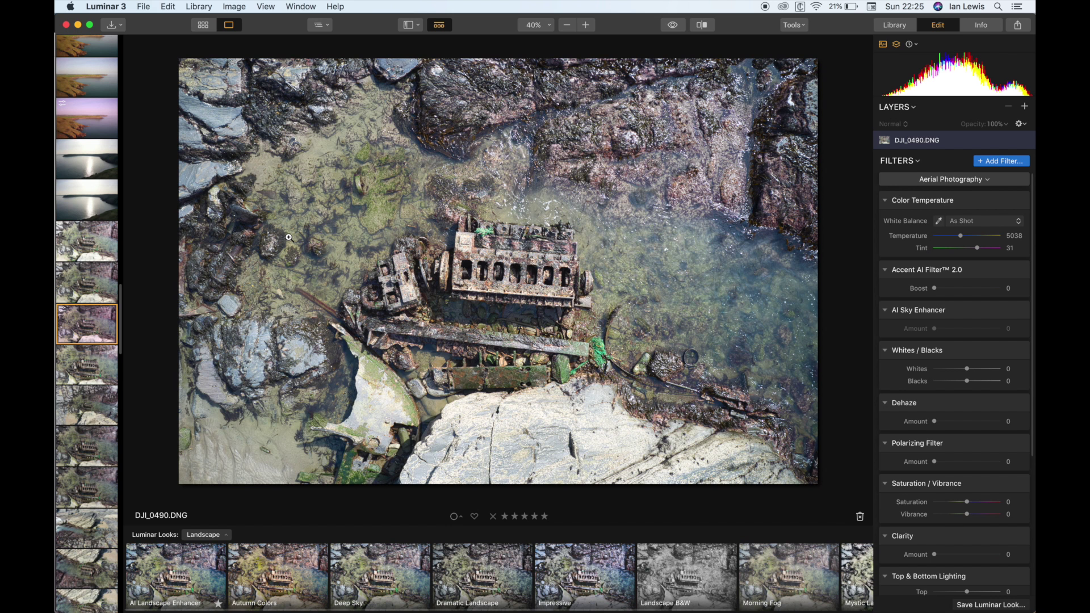
key("super+Tab")
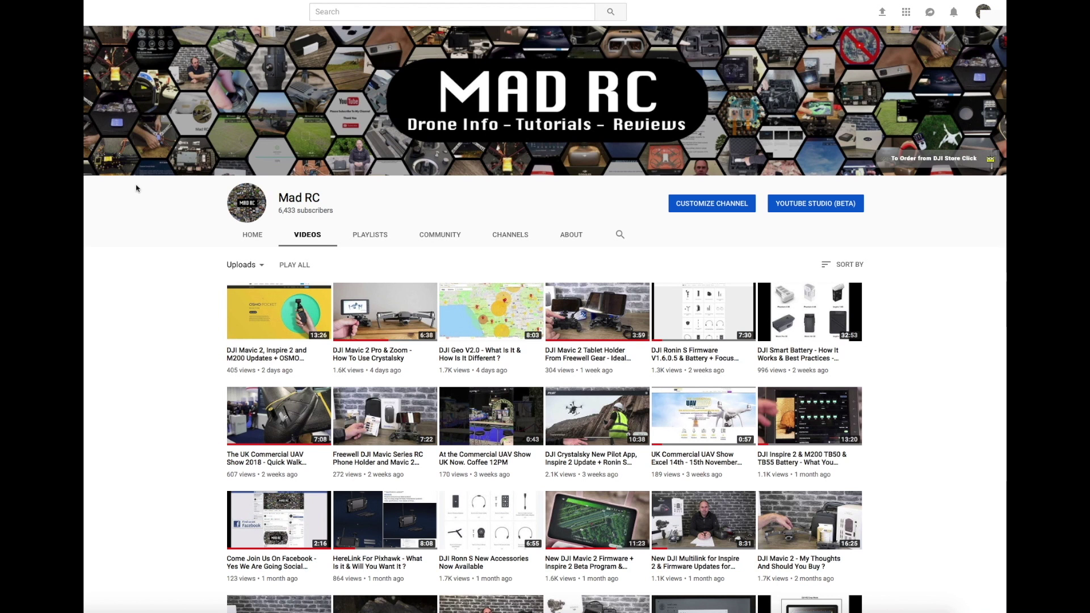
- Scroll the Ronin S firmware video page down to its description product links
scroll(141, 196, "down", 6)
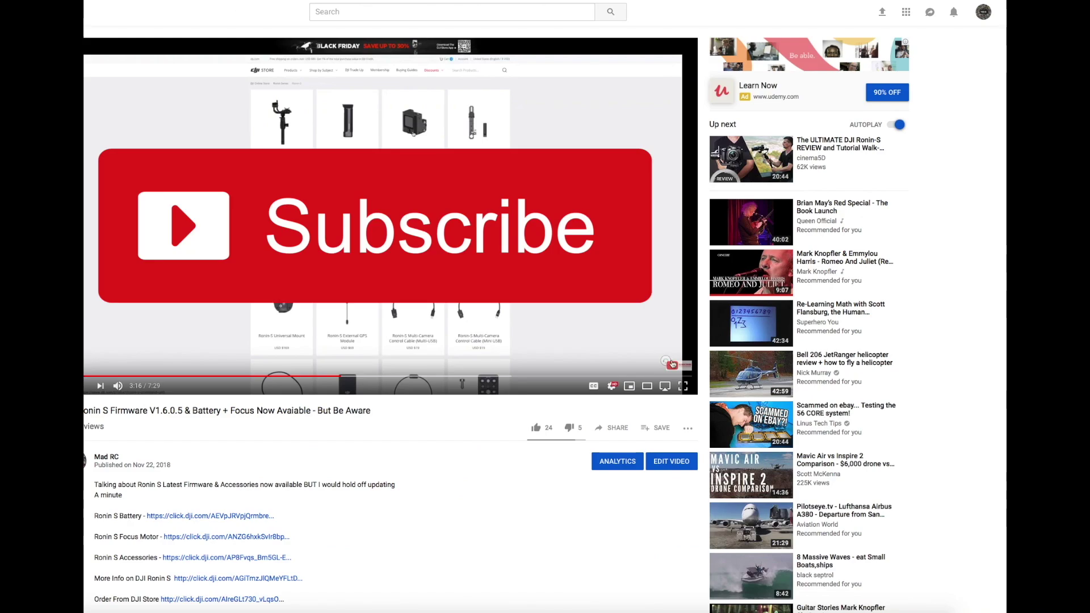
mouse_move(670, 368)
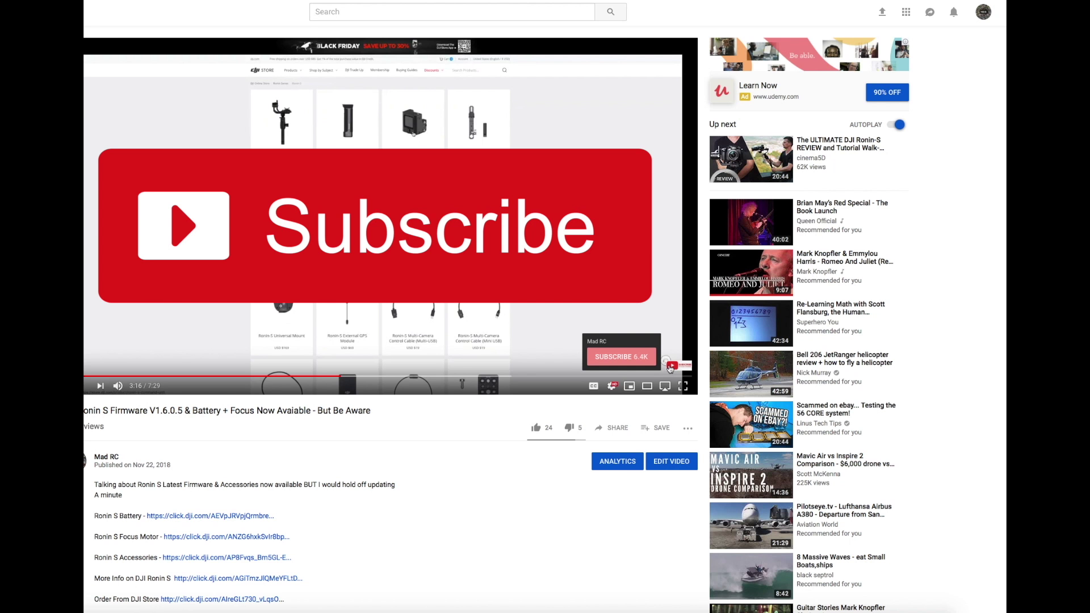
scroll(221, 440, "down", 3)
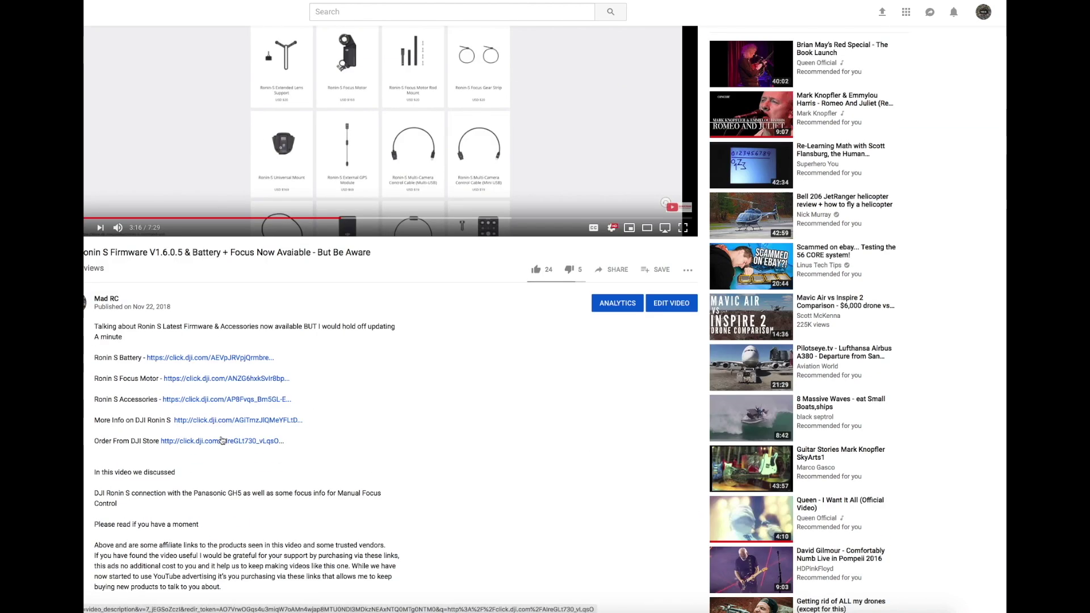